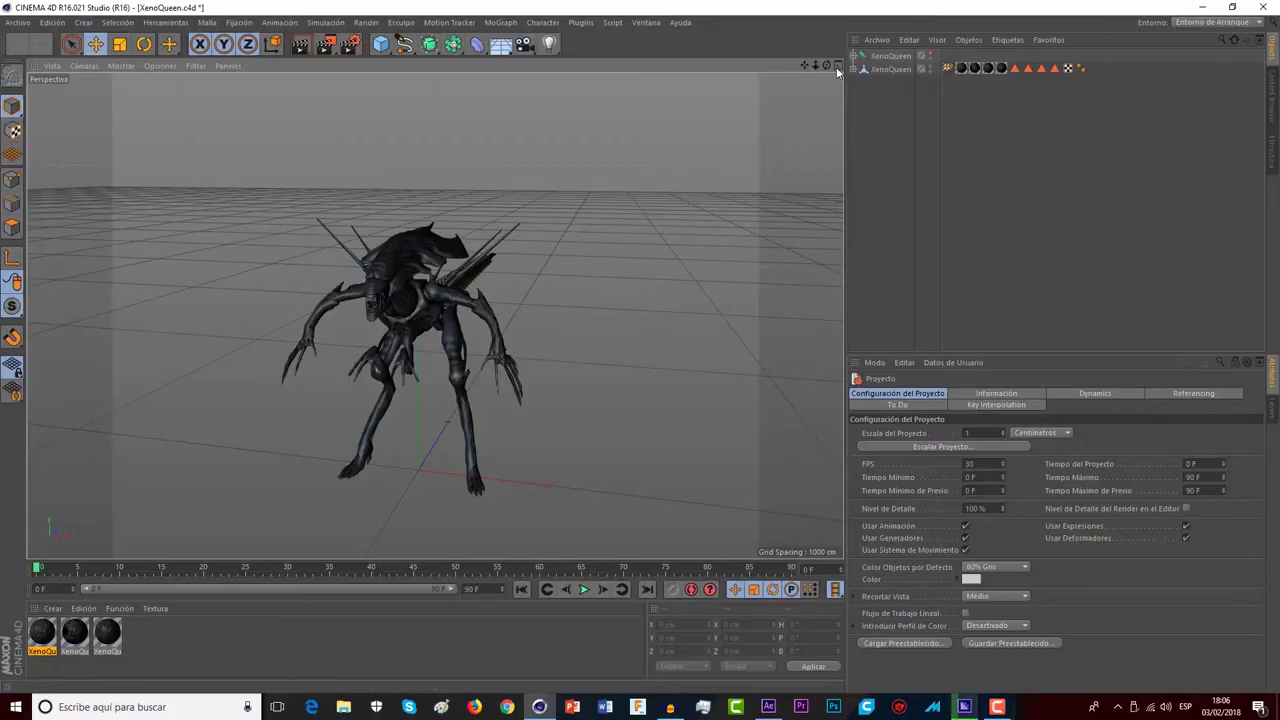
# - Orbit above the alien and select the XenoQueen joint object to show its skeleton
pyautogui.moveTo(827, 66); pyautogui.dragTo(760, 90)
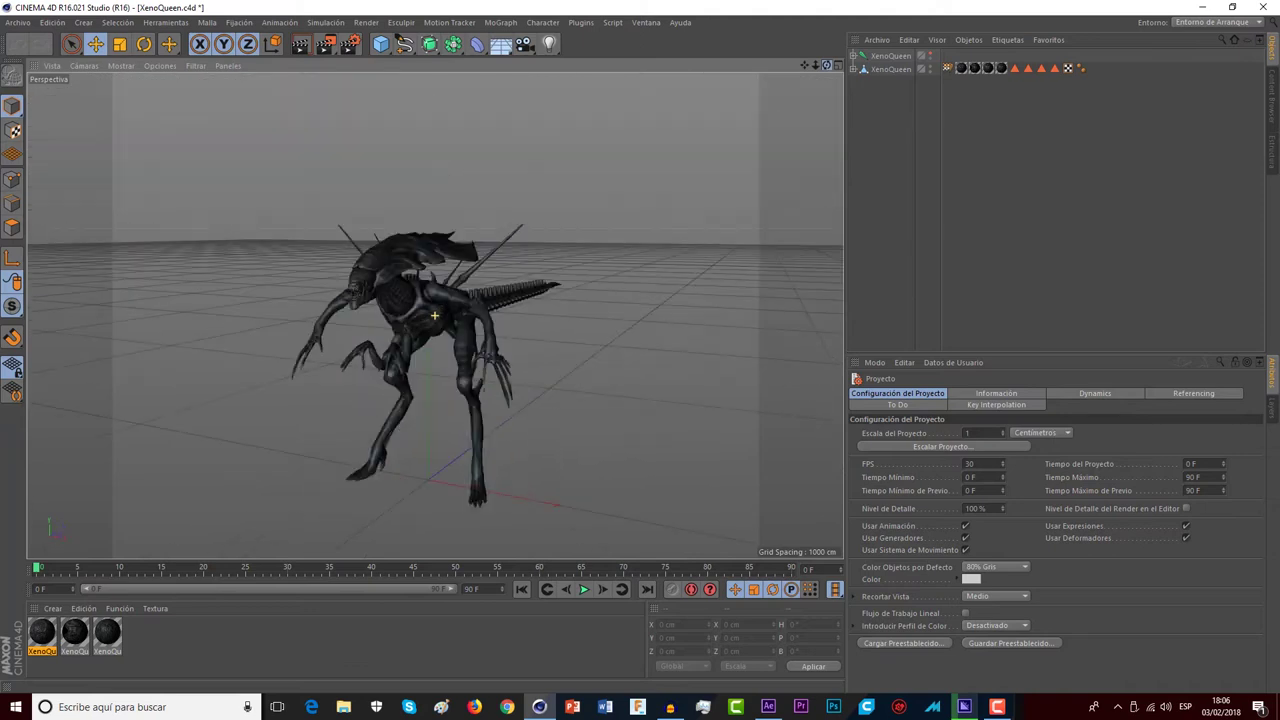
pyautogui.moveTo(827, 66); pyautogui.dragTo(827, 90)
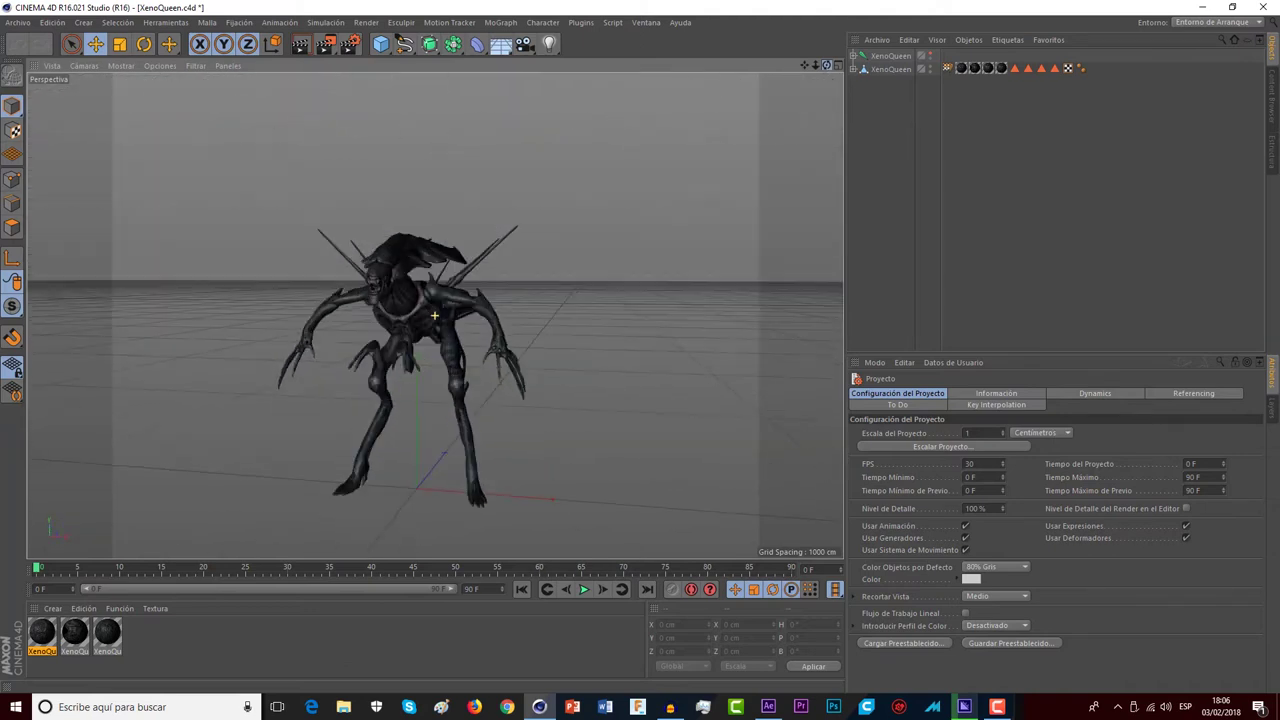
pyautogui.click(930, 55)
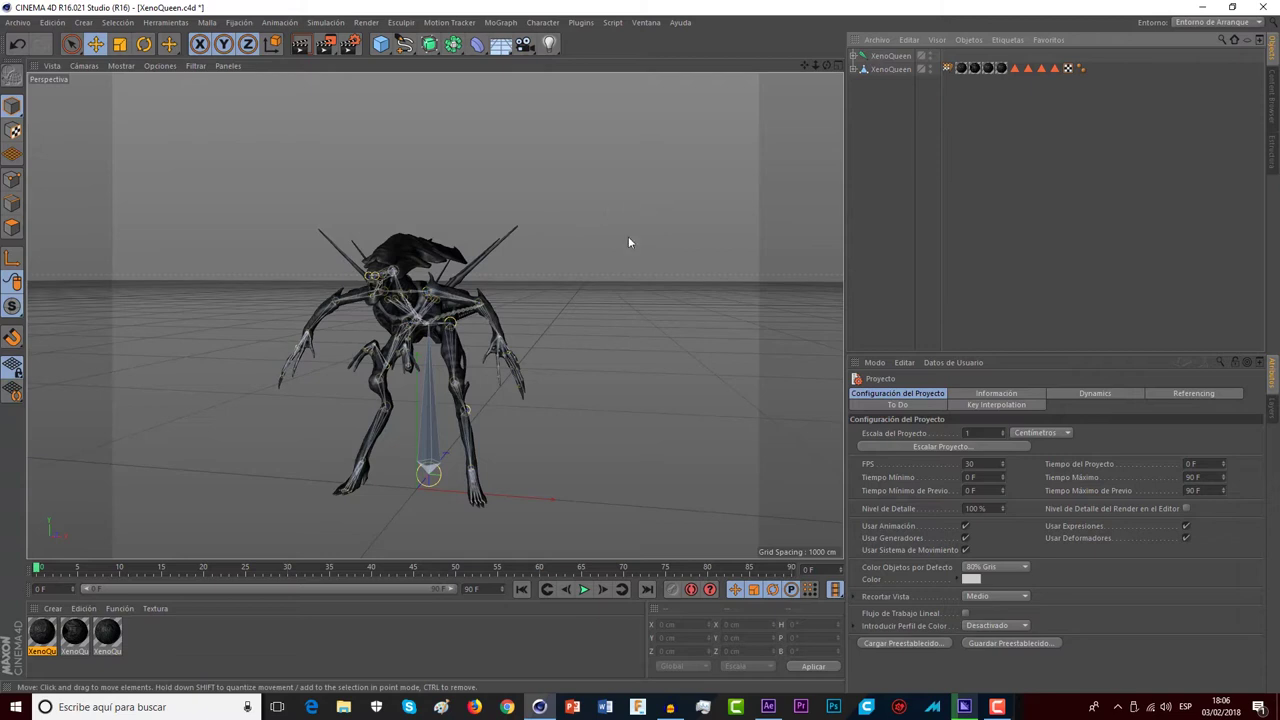
# - Hide the XenoQueen mesh so only the skeleton shows, and zoom in on it
pyautogui.click(930, 70)
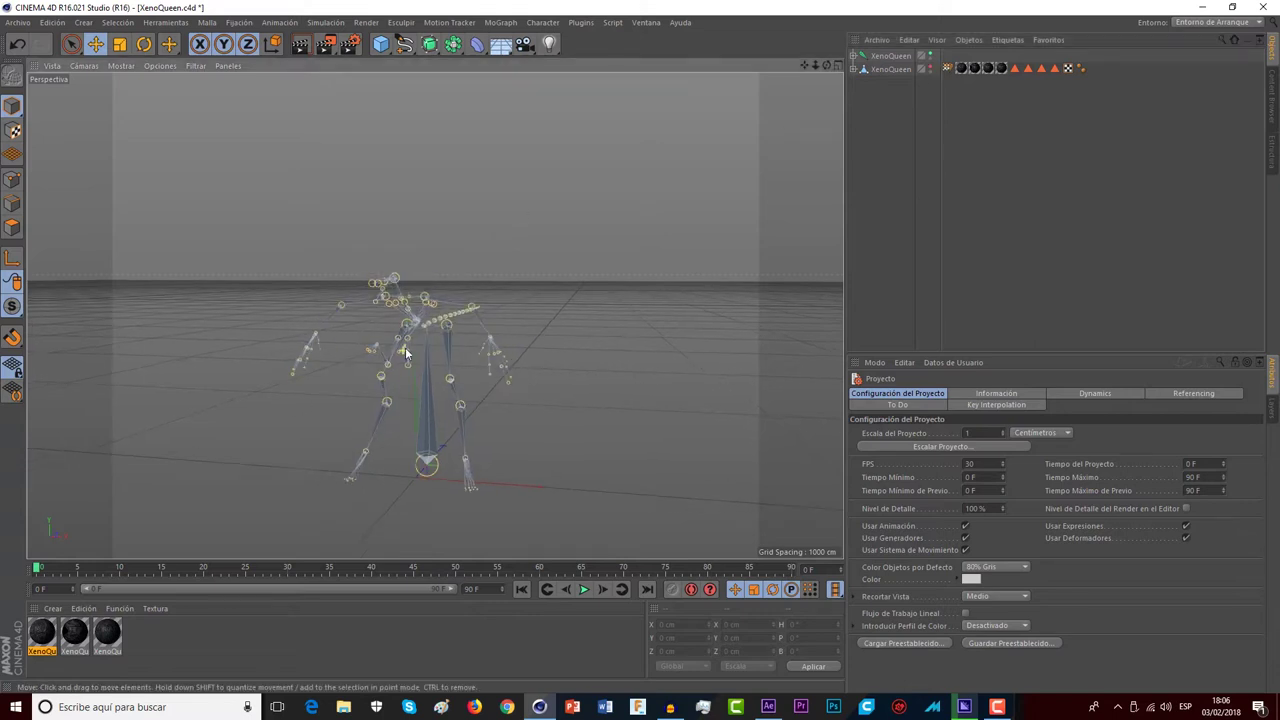
pyautogui.scroll(1, 405, 345)
pyautogui.scroll(2, 400, 343)
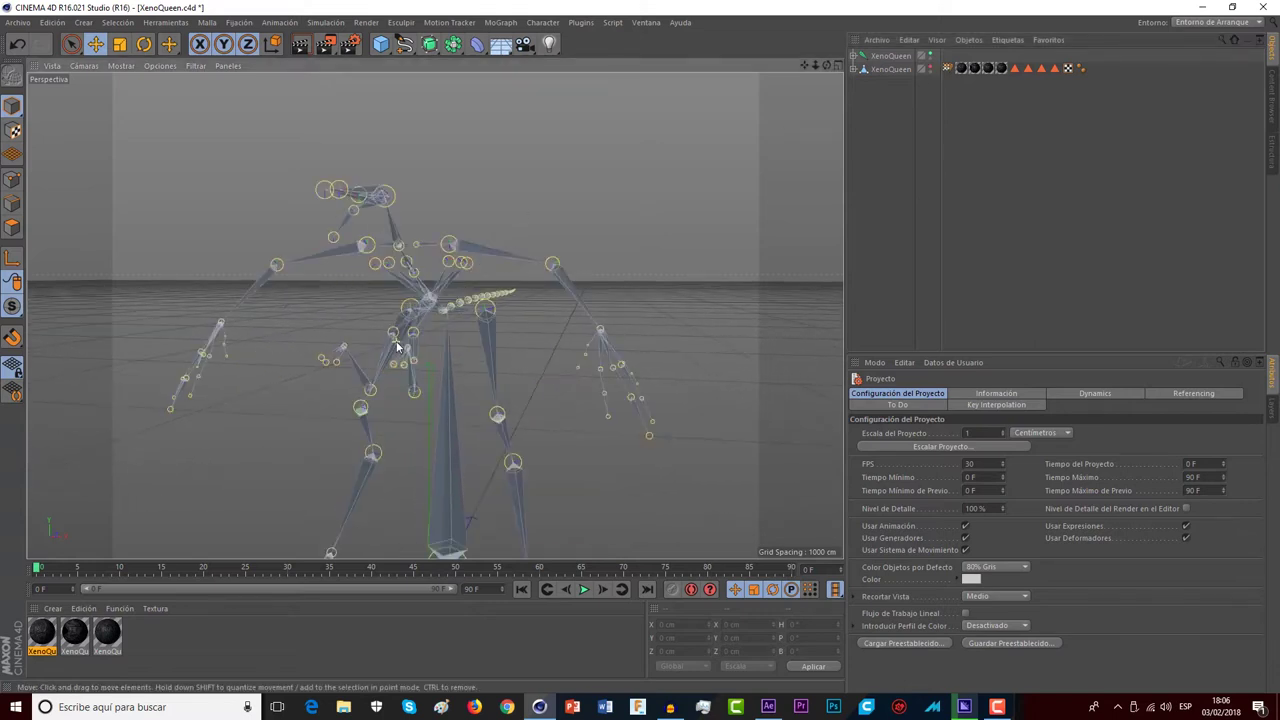
pyautogui.scroll(2, 290, 325)
# - At frame 20, rotate Bip001-R-Forearm upward to H 117.879°, P 44.593°, B -20.375°
pyautogui.click(221, 271)
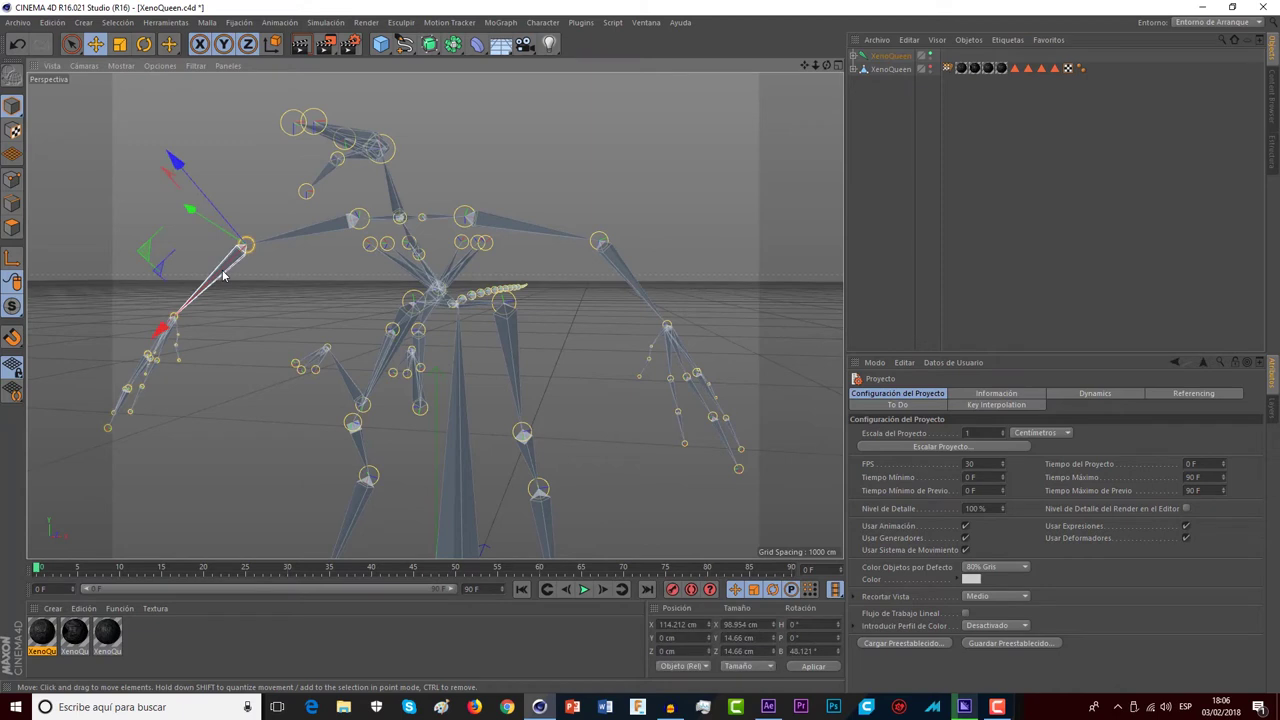
pyautogui.click(203, 570)
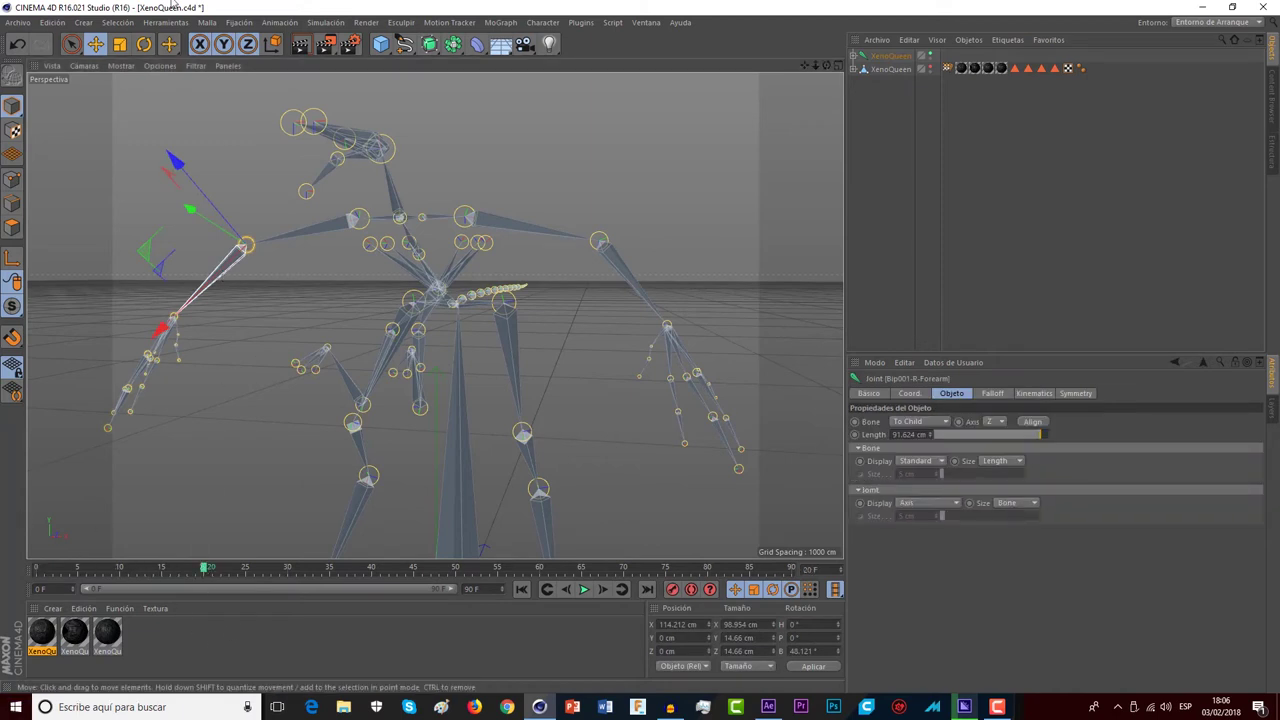
pyautogui.click(143, 45)
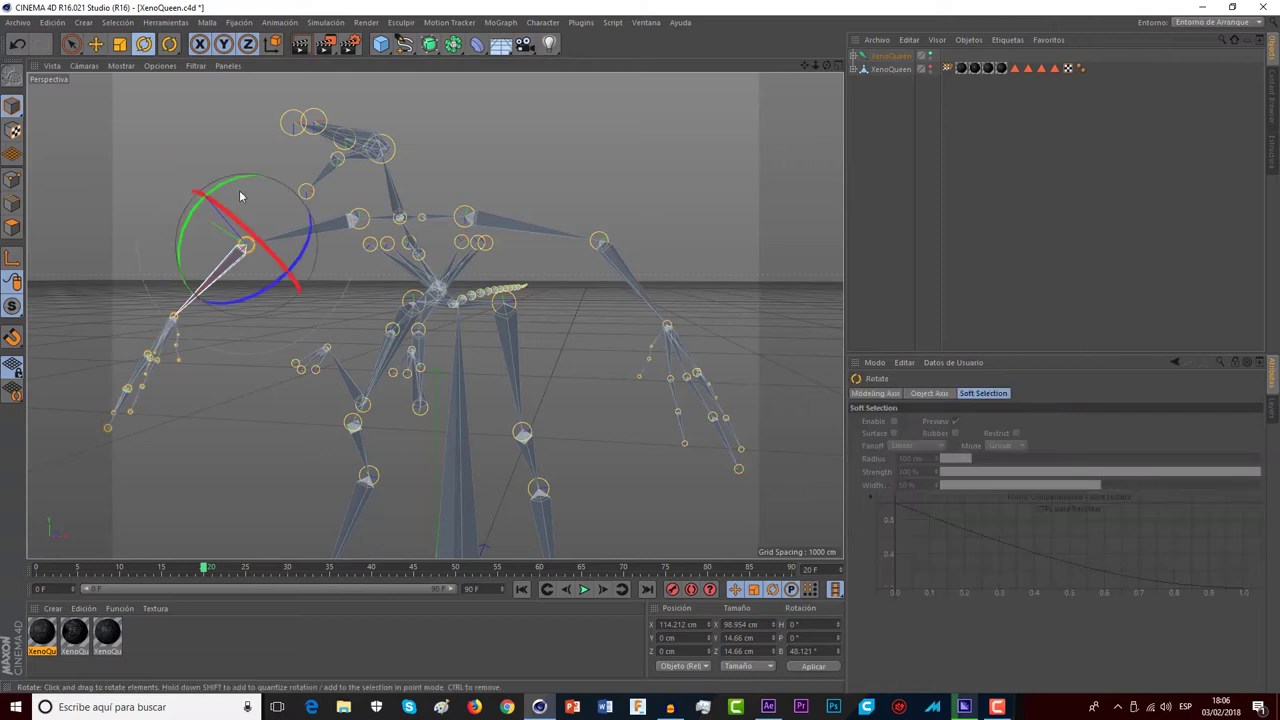
pyautogui.moveTo(215, 175)
pyautogui.mouseDown()
pyautogui.moveTo(390, 198)
pyautogui.moveTo(395, 212)
pyautogui.moveTo(351, 232)
pyautogui.mouseUp()
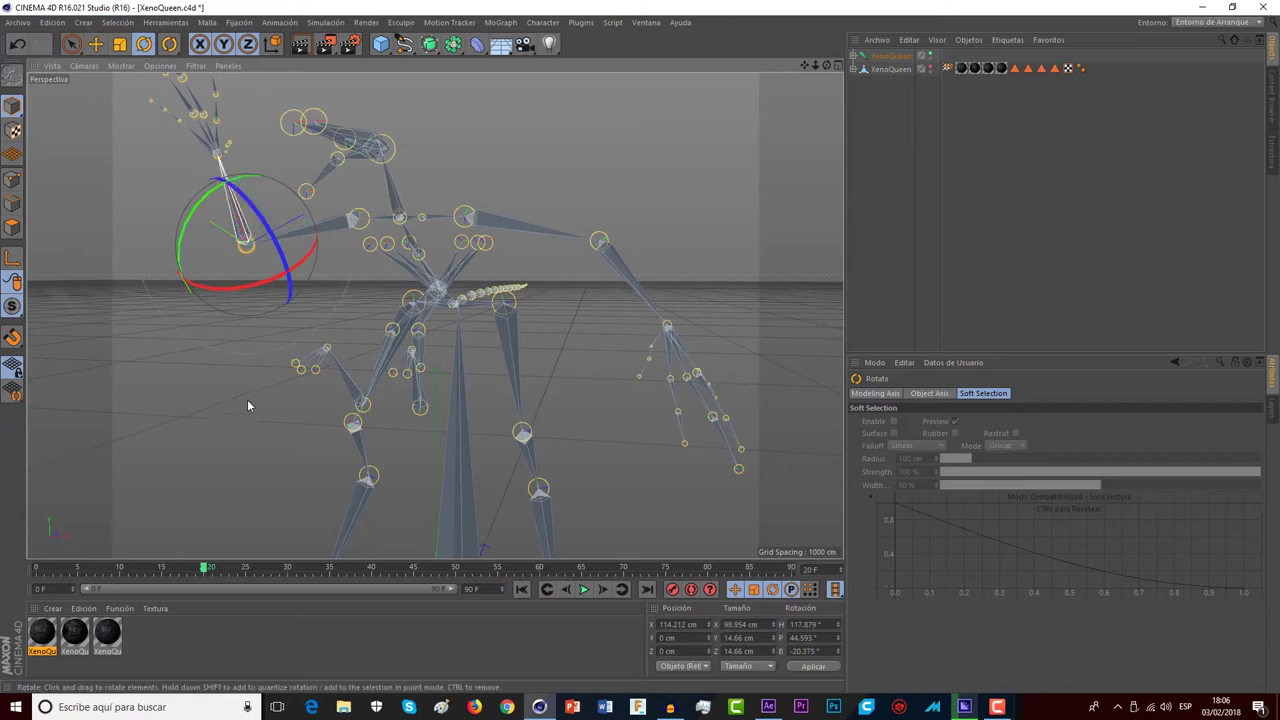
# - Undo the forearm turn, enable Autokeying, re-raise the right forearm, and advance to frame 30
pyautogui.click(26, 45)
pyautogui.click(694, 591)
pyautogui.moveTo(185, 242)
pyautogui.mouseDown()
pyautogui.moveTo(250, 175)
pyautogui.moveTo(285, 176)
pyautogui.mouseUp()
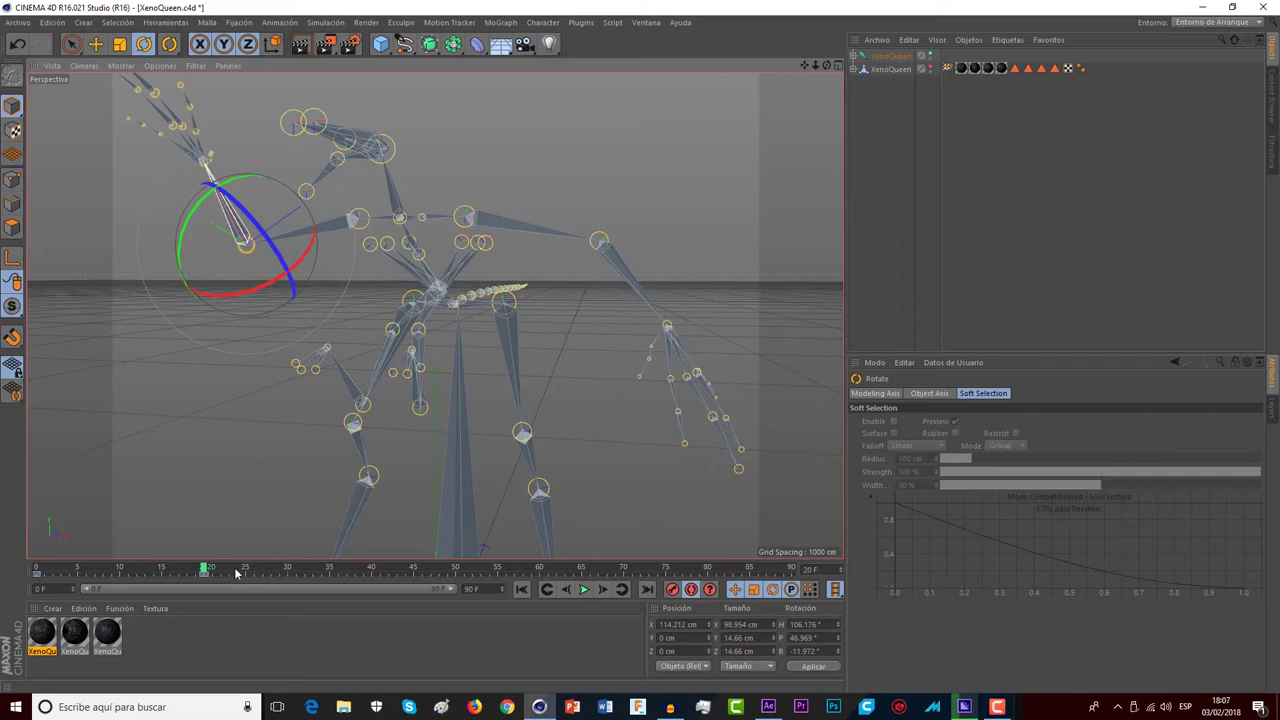
pyautogui.click(245, 570)
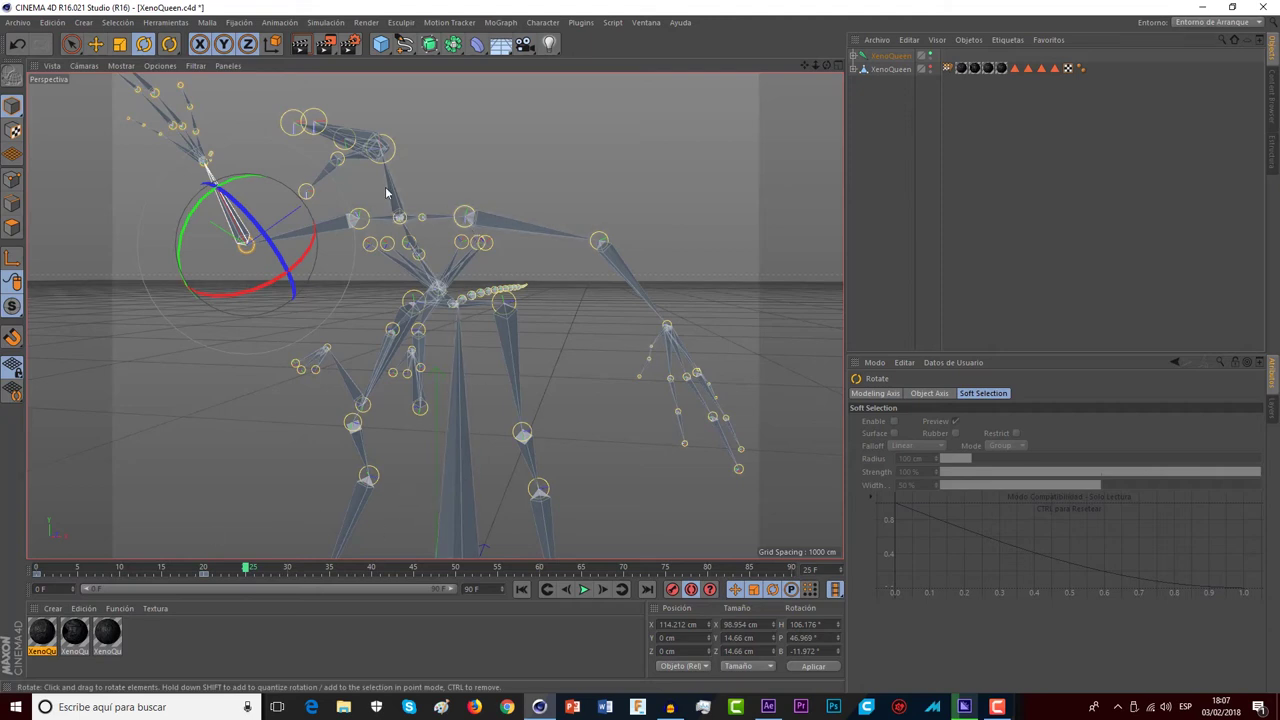
pyautogui.click(287, 570)
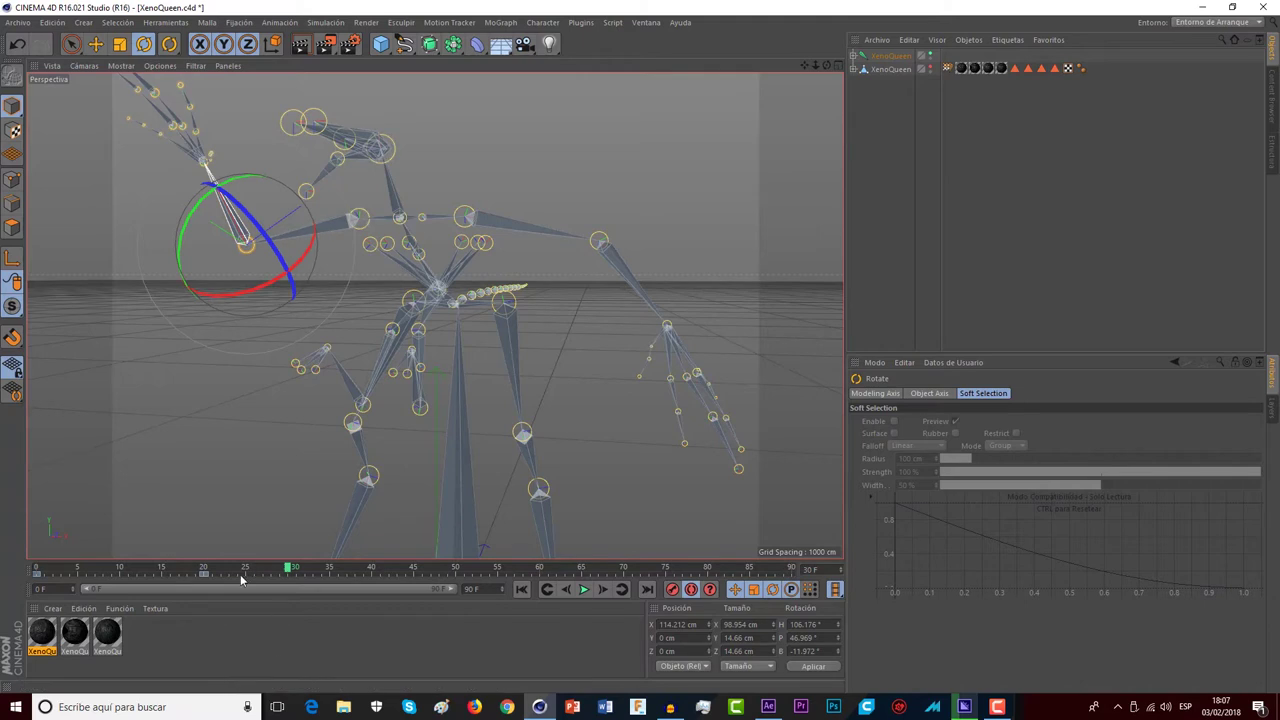
# - Tilt Bip001-Head to B 52.458° at frame 30, then show the mesh without the skeleton
pyautogui.click(370, 147)
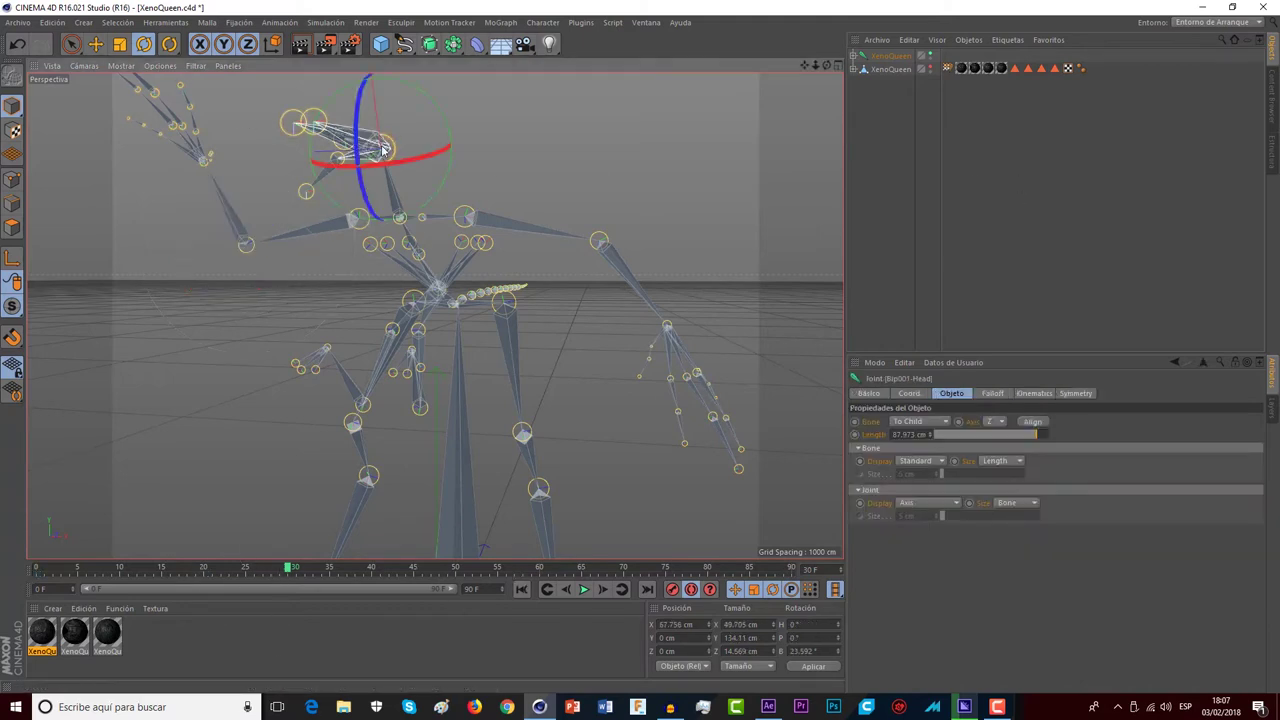
pyautogui.moveTo(358, 148); pyautogui.dragTo(368, 124)
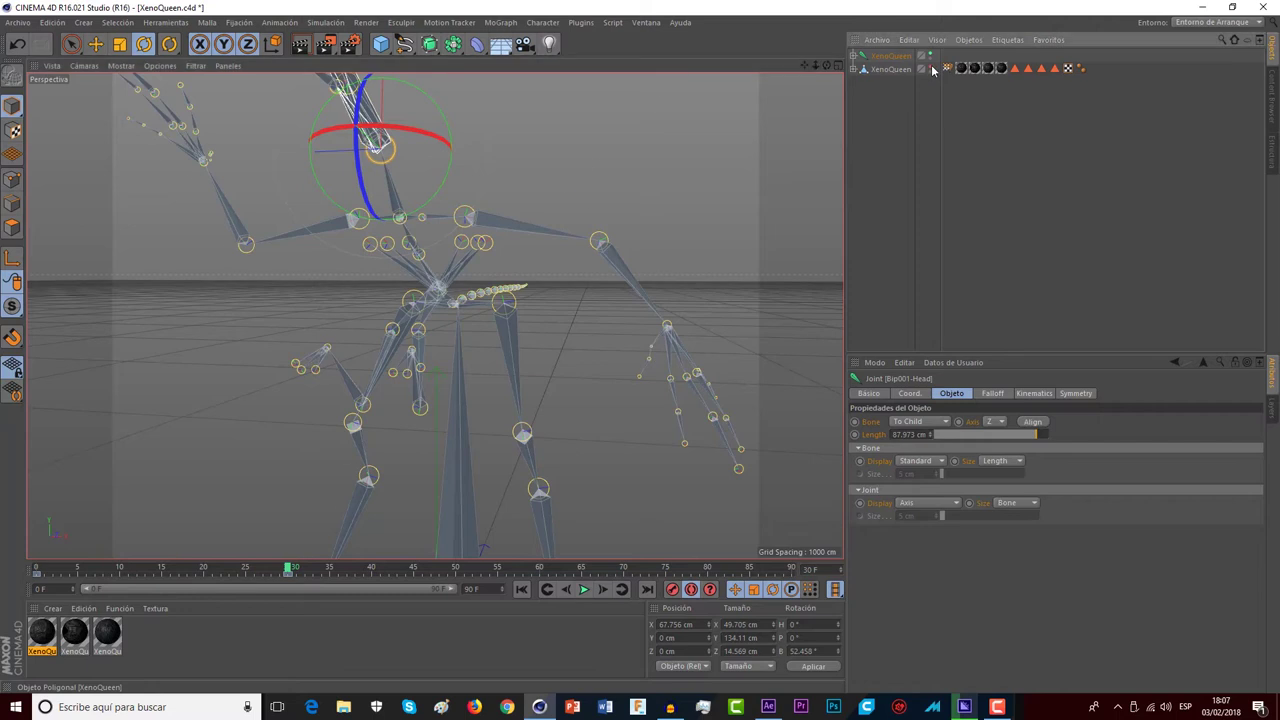
pyautogui.click(931, 57)
pyautogui.click(931, 57)
pyautogui.click(931, 57)
pyautogui.click(931, 57)
# - Zoom out to a frontal view and play the animation from frame 0, pausing near frame 53
pyautogui.moveTo(825, 64); pyautogui.dragTo(746, 184)
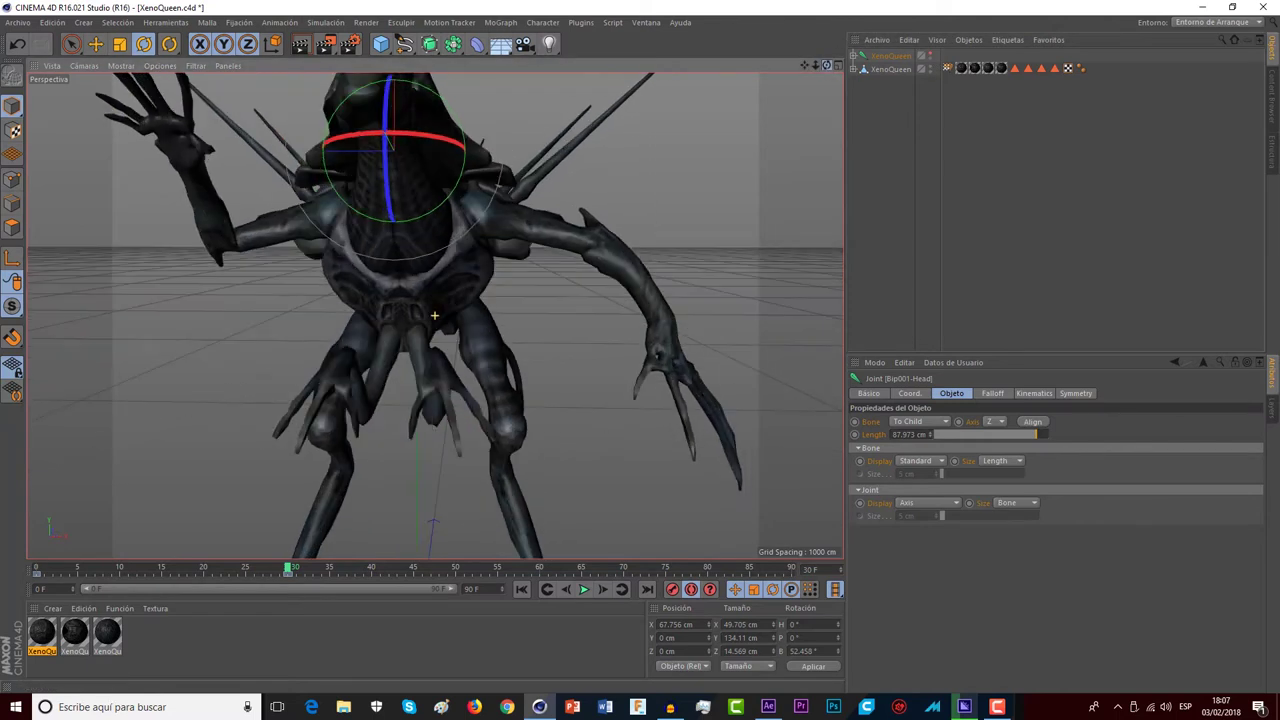
pyautogui.click(746, 184)
pyautogui.scroll(-3, 583, 215)
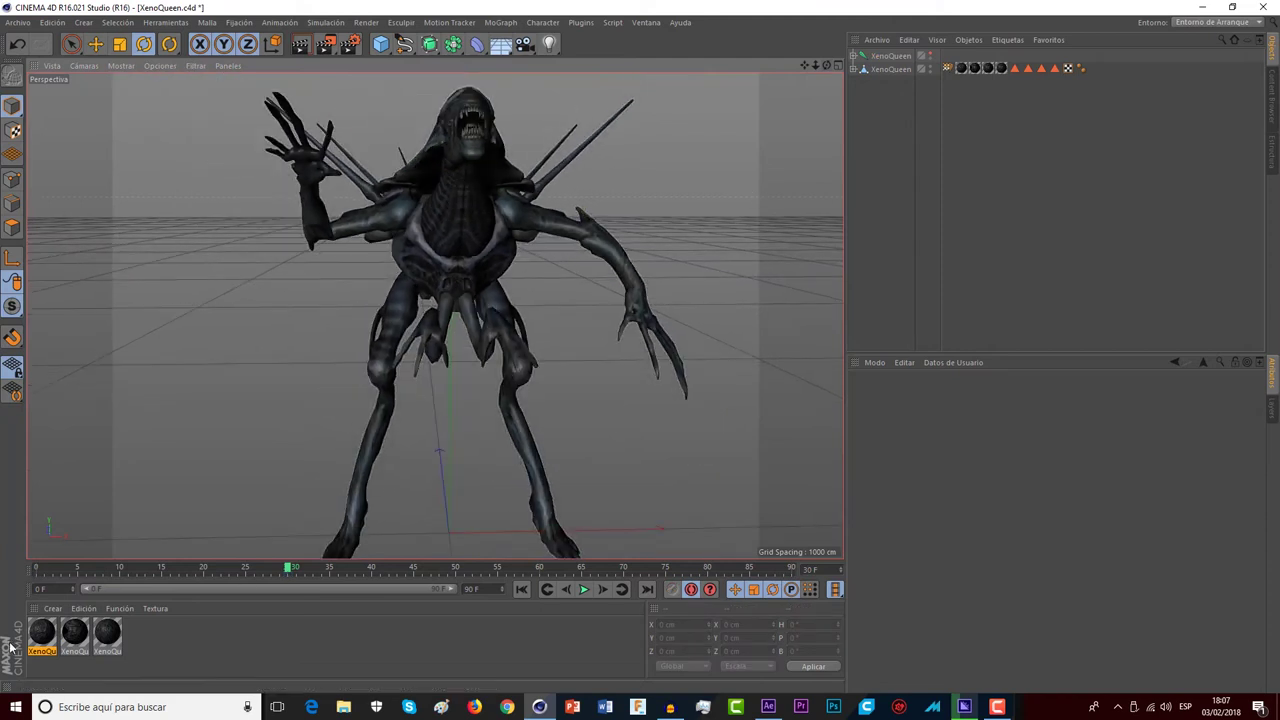
pyautogui.click(33, 568)
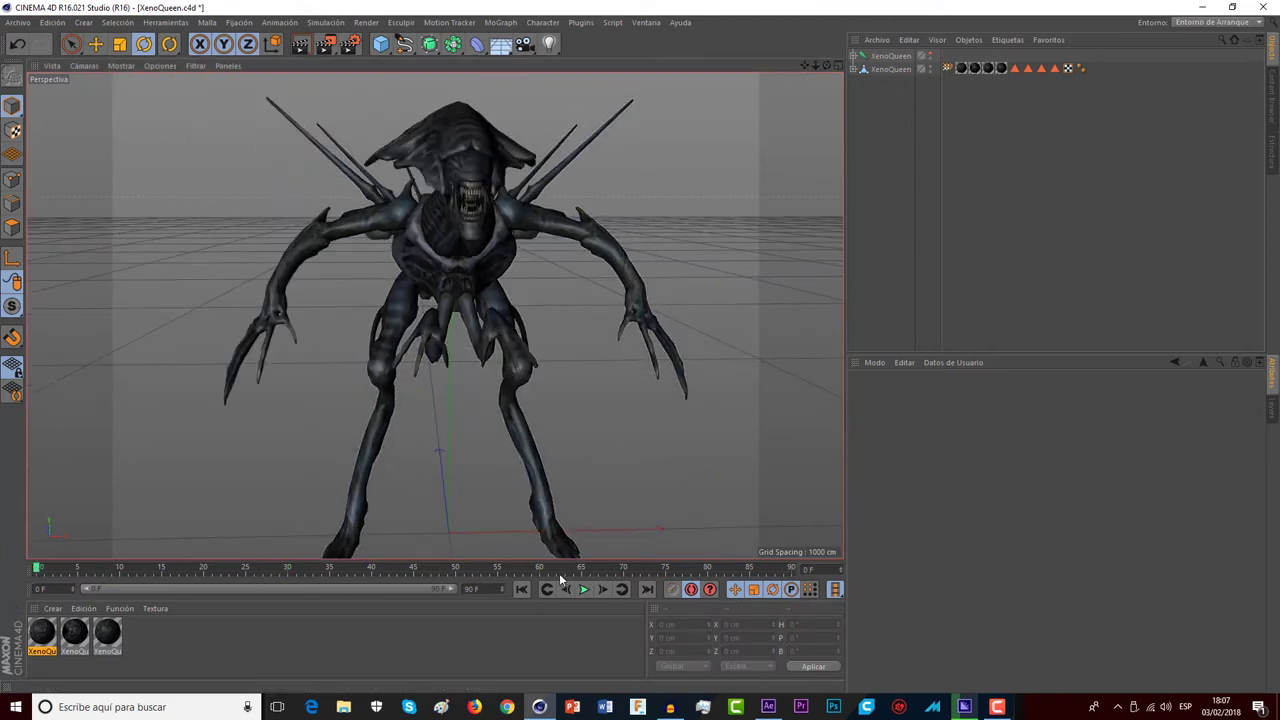
pyautogui.click(586, 589)
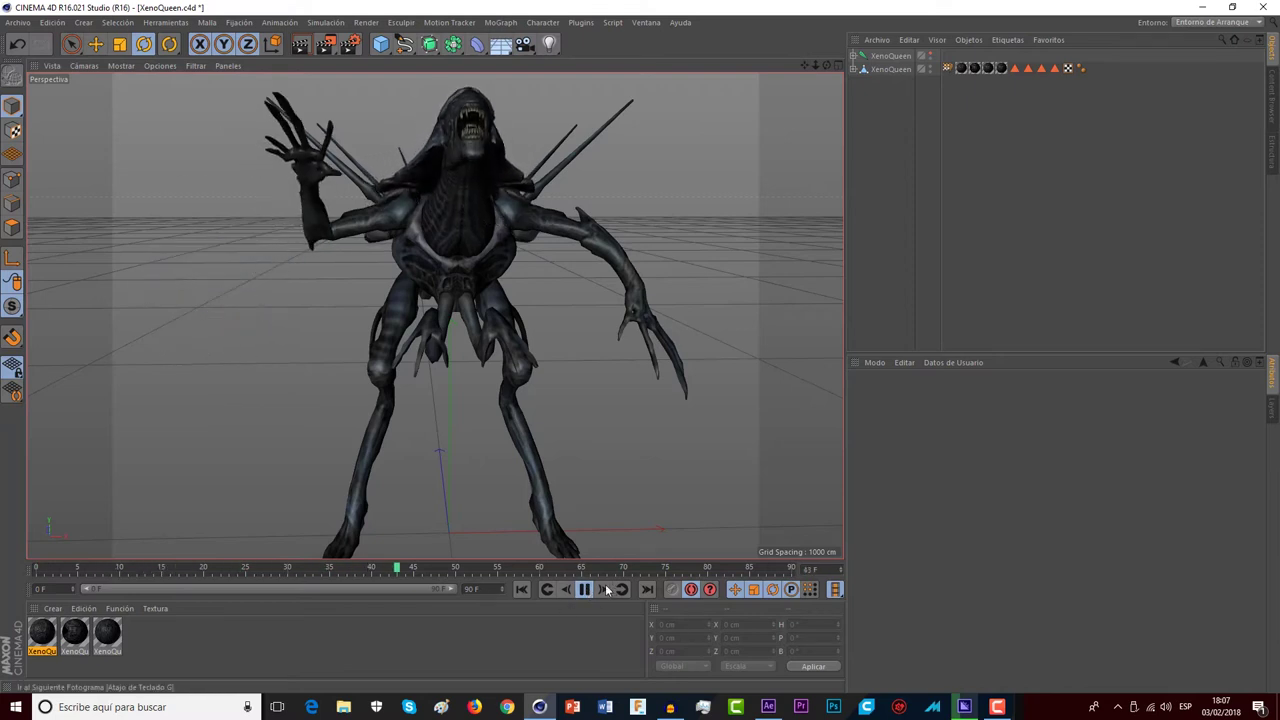
pyautogui.click(586, 590)
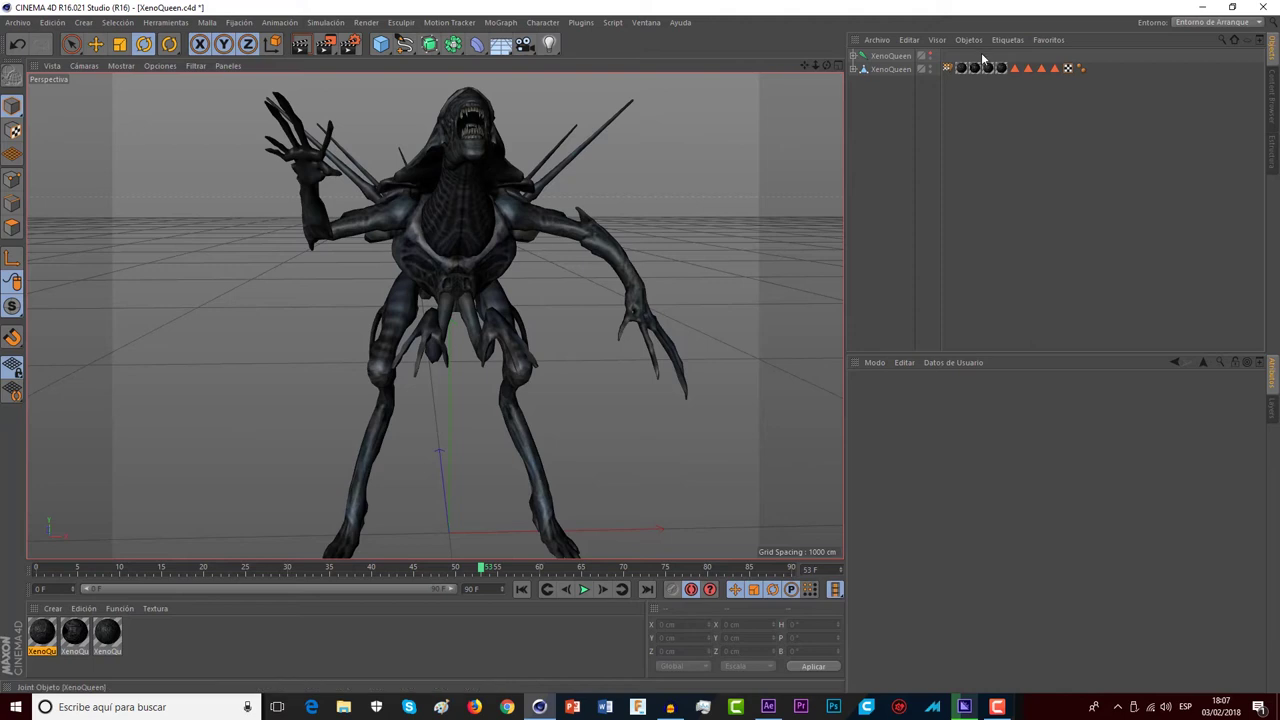
pyautogui.click(928, 55)
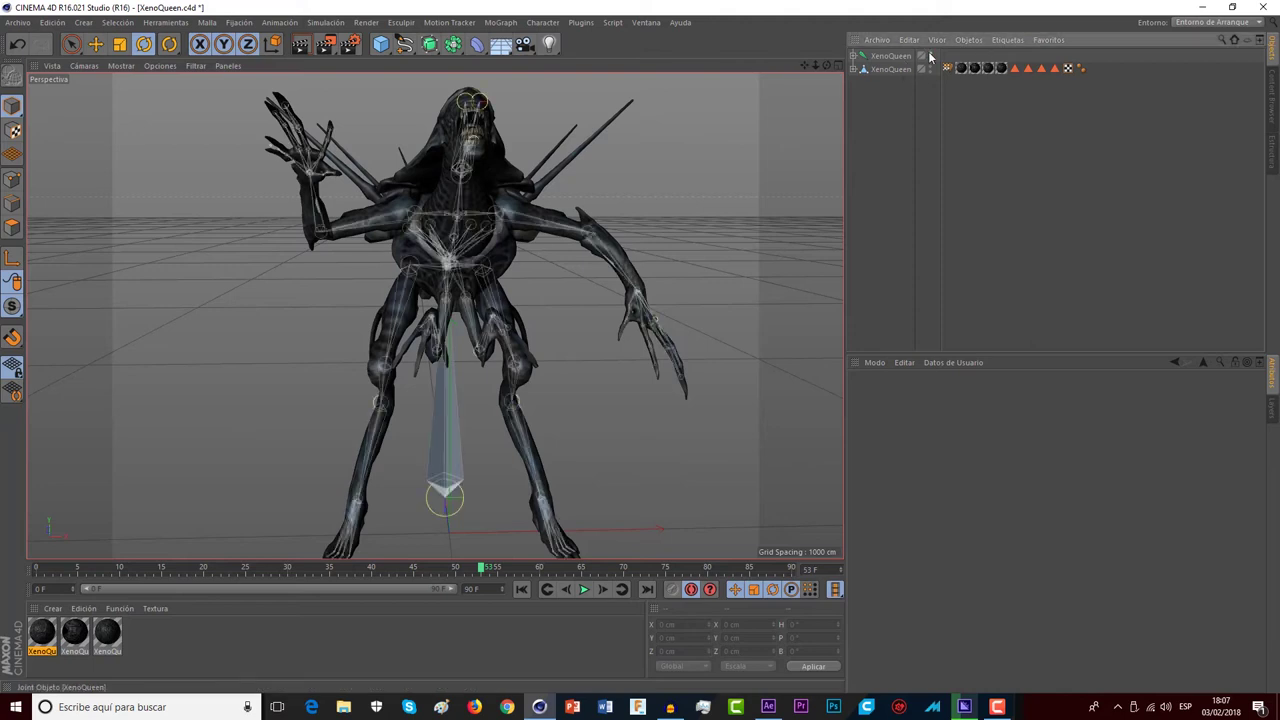
pyautogui.click(930, 67)
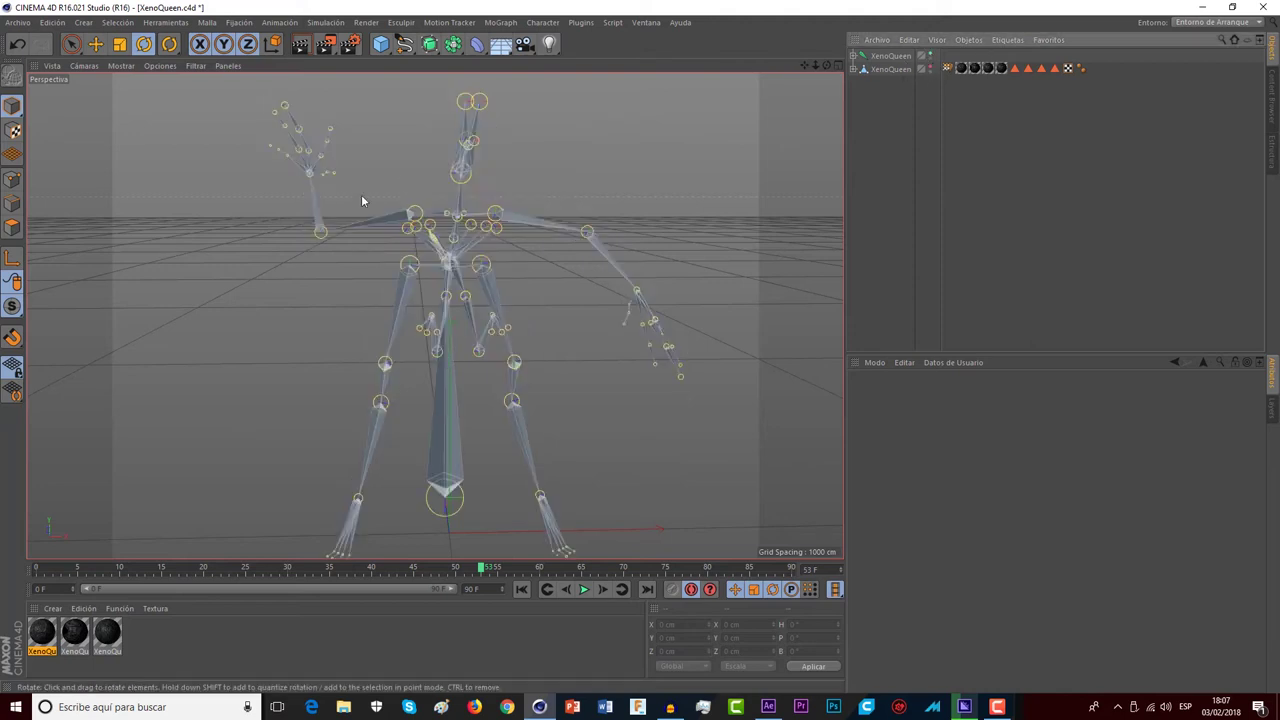
pyautogui.click(463, 170)
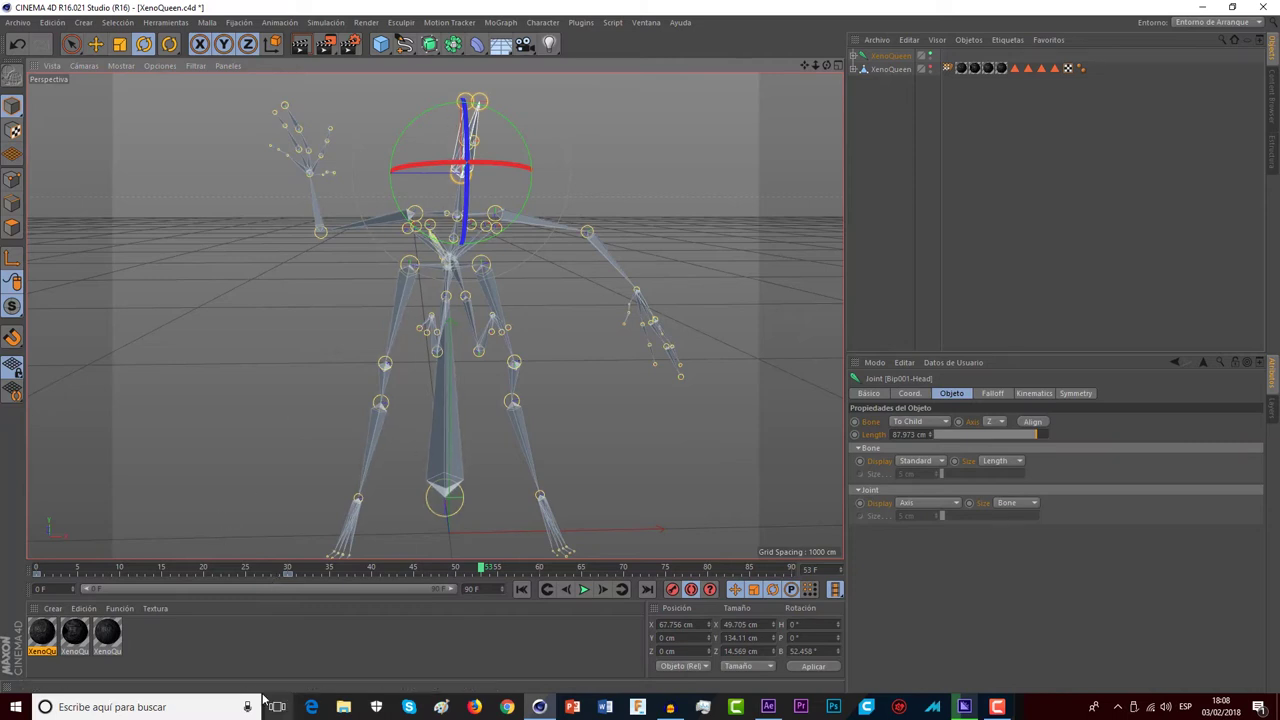
pyautogui.click(204, 568)
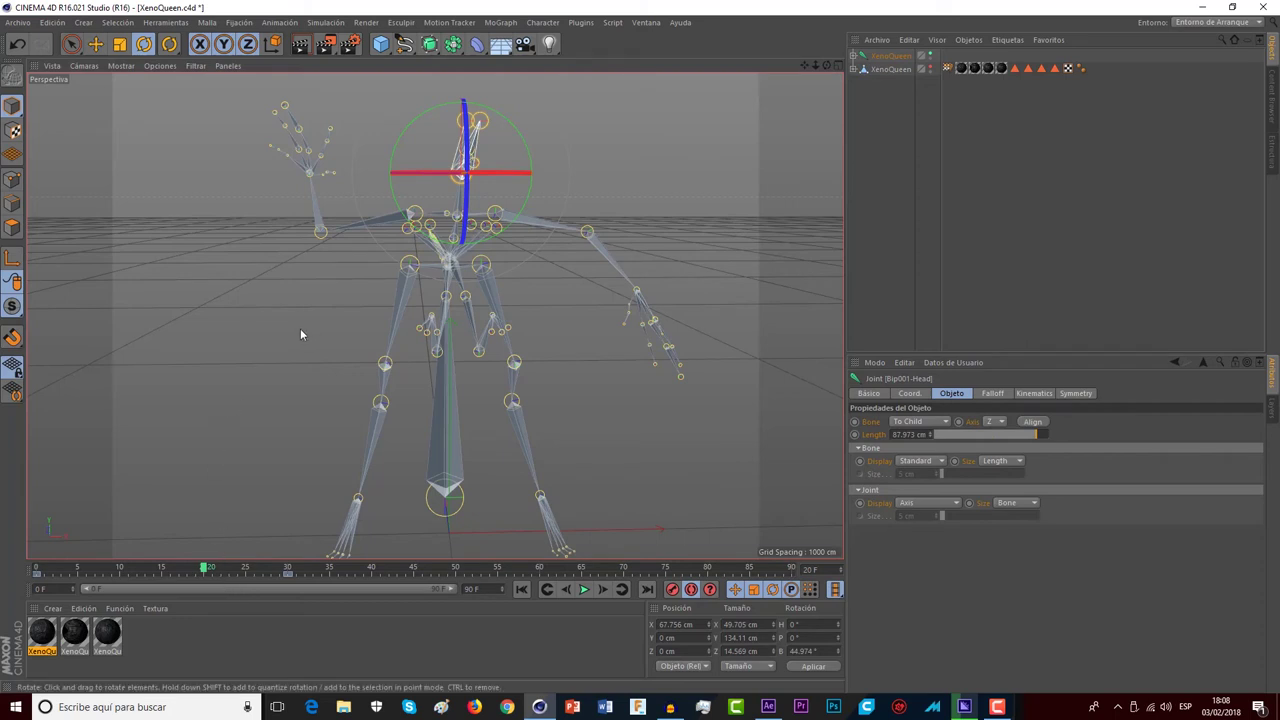
pyautogui.click(16, 45)
pyautogui.click(16, 45)
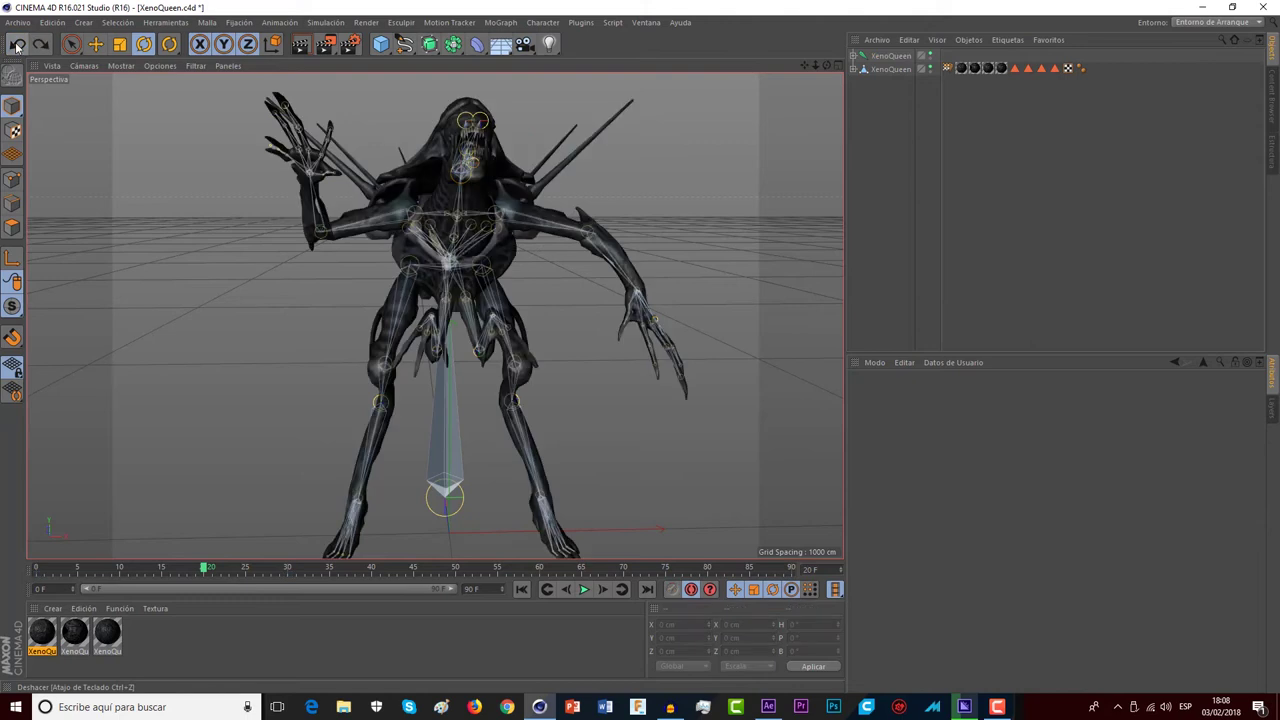
pyautogui.click(16, 45)
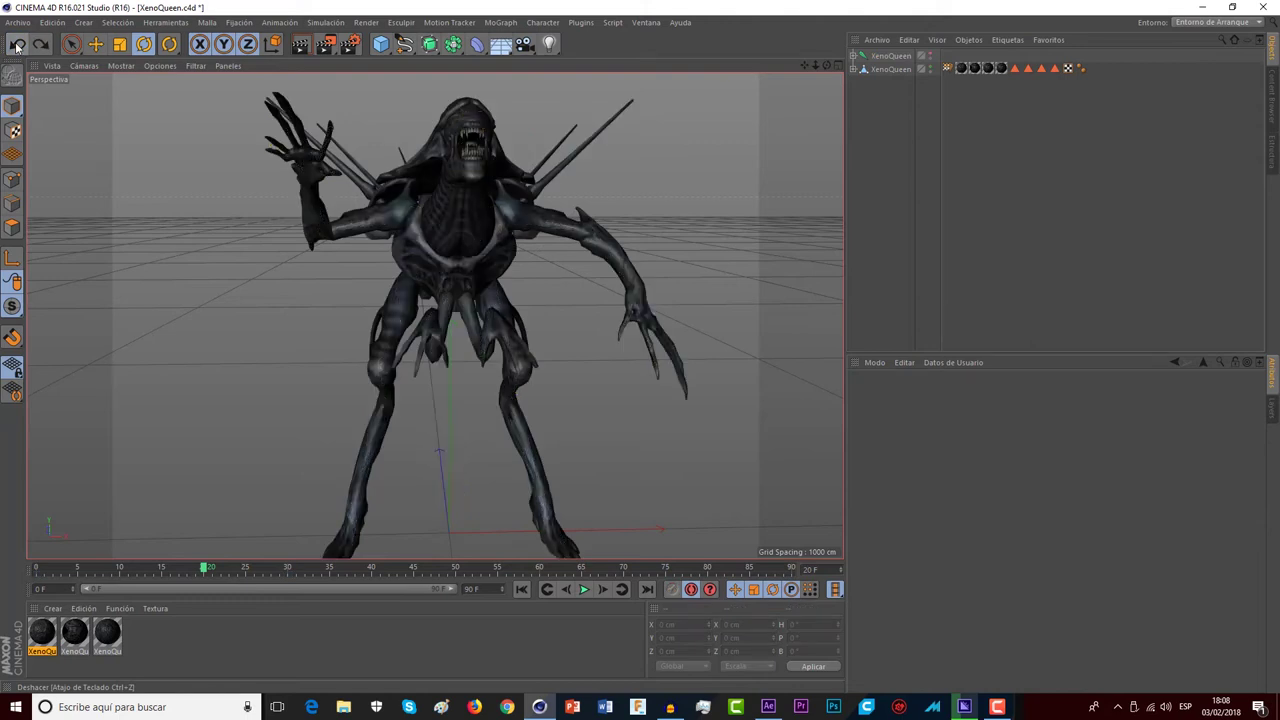
pyautogui.click(16, 45)
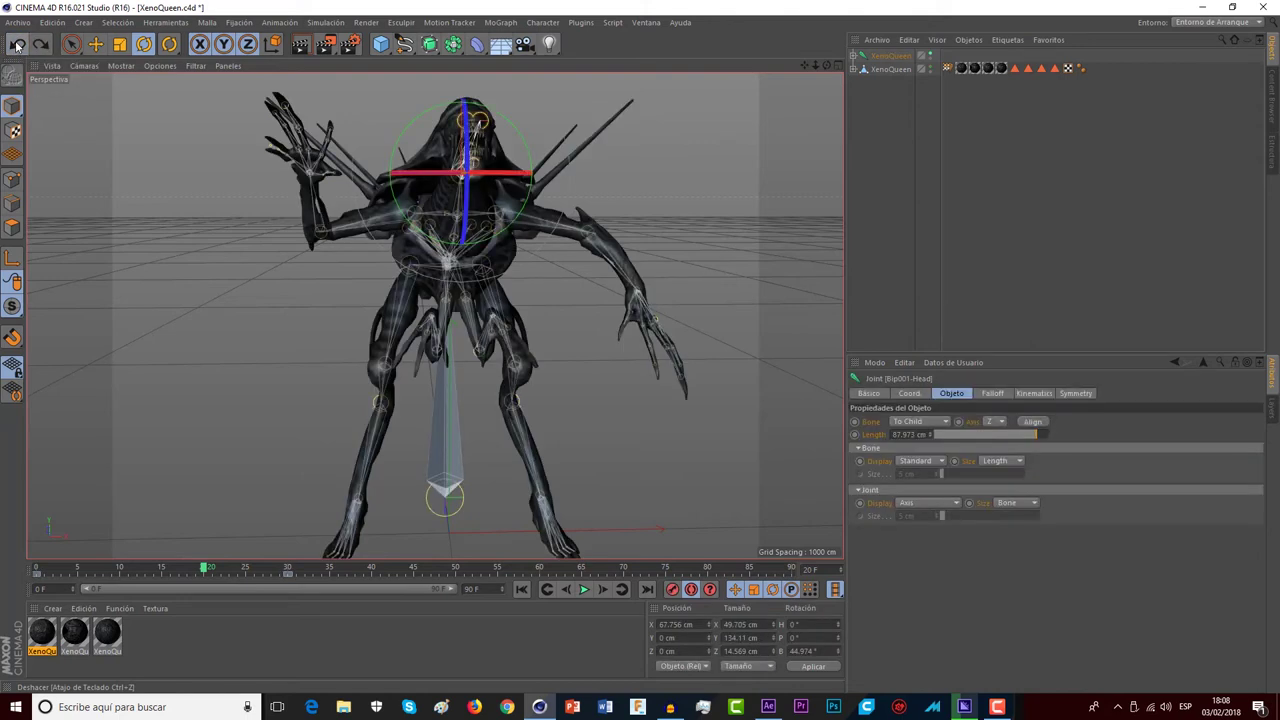
# - Hide the alien mesh, leaving the skeleton, and tilt the head joint slightly
pyautogui.click(16, 45)
pyautogui.click(16, 45)
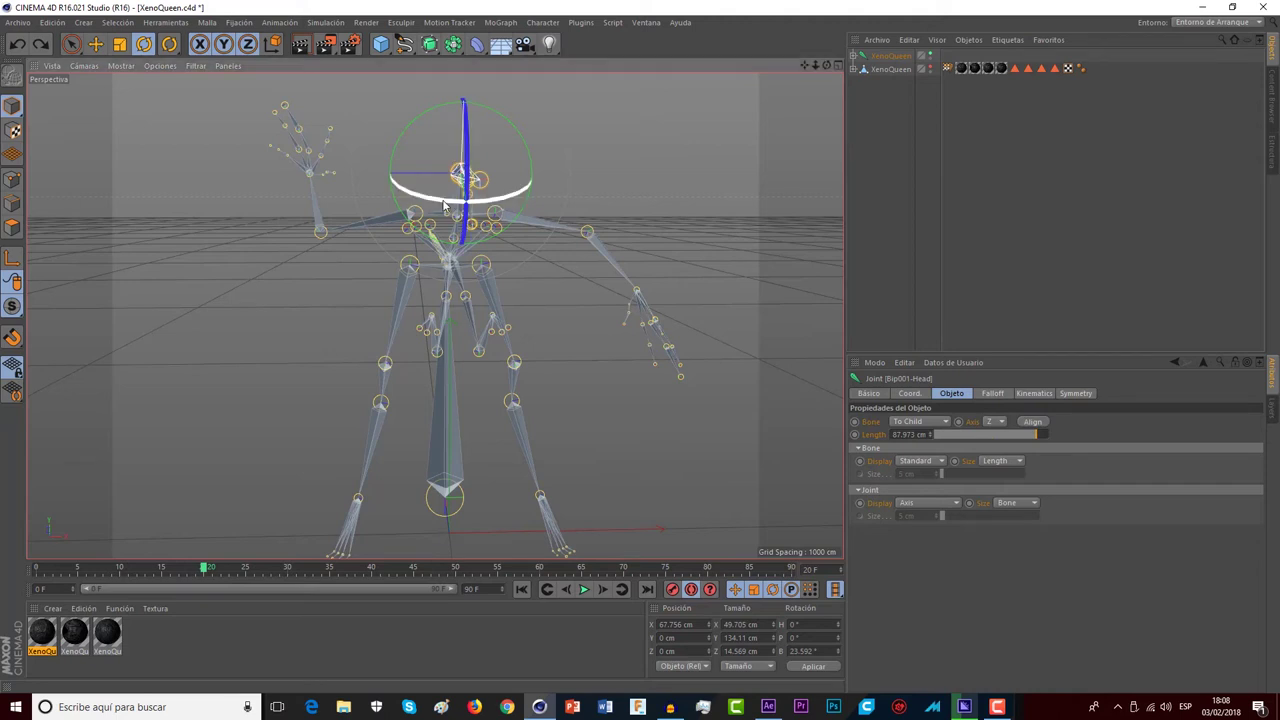
pyautogui.moveTo(445, 205); pyautogui.dragTo(443, 206)
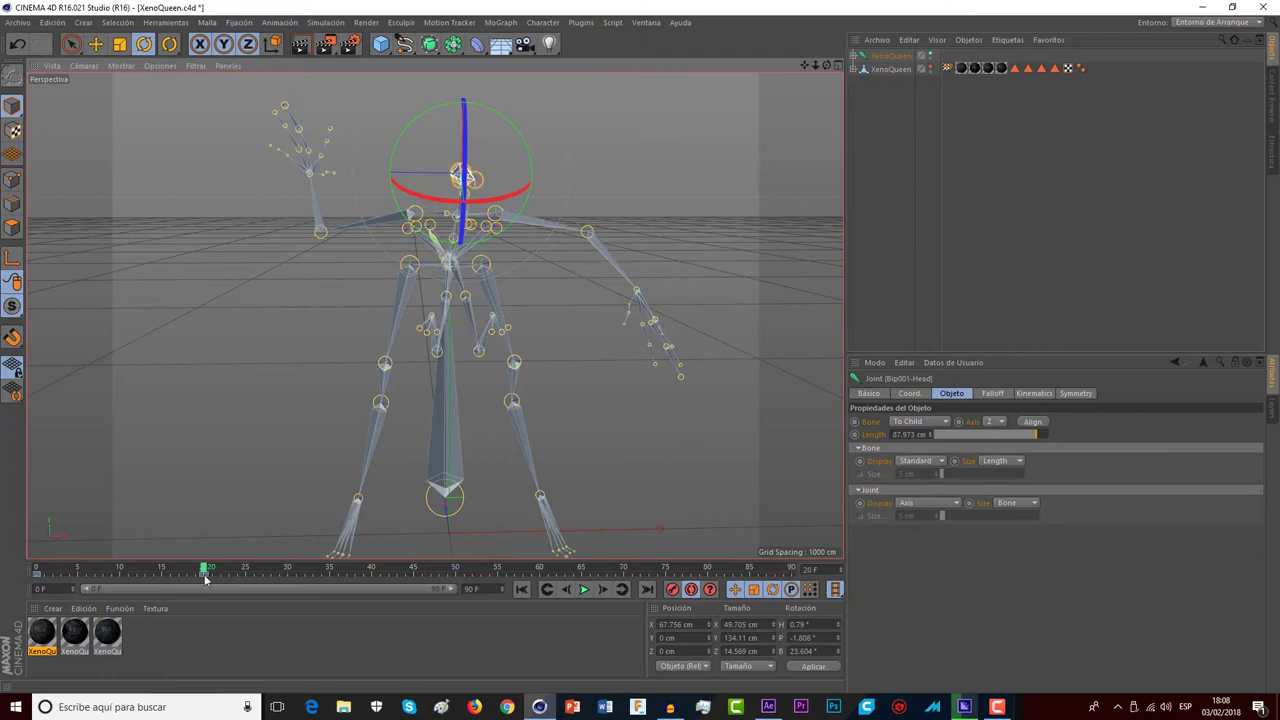
# - At frame 30, turn the head to B 48.636°, then show the mesh and deselect
pyautogui.click(292, 569)
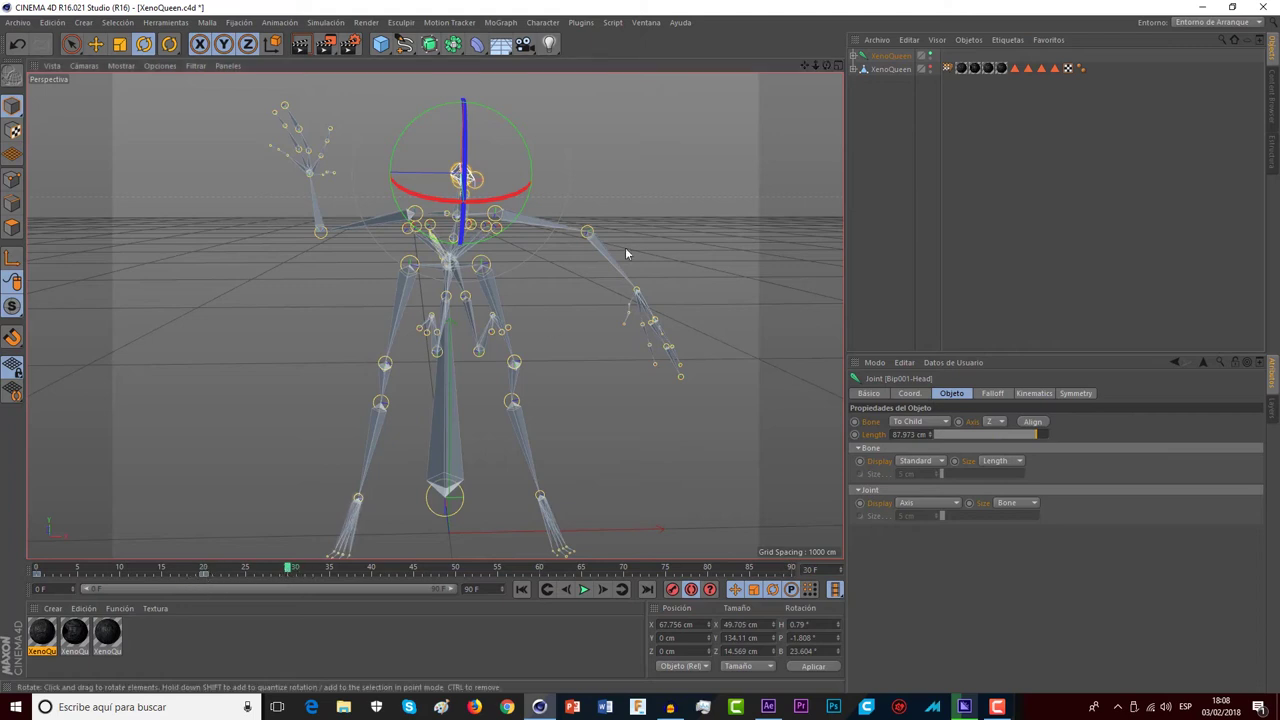
pyautogui.click(463, 142)
pyautogui.moveTo(463, 142); pyautogui.dragTo(467, 114)
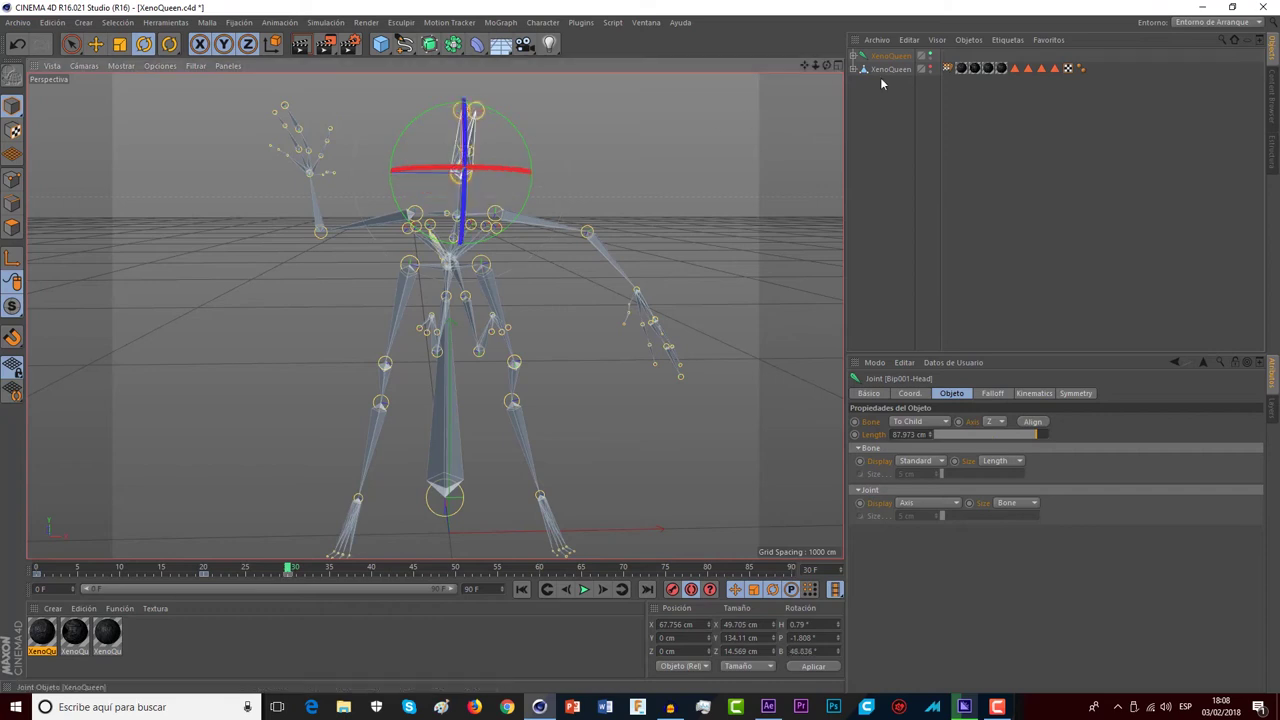
pyautogui.click(926, 68)
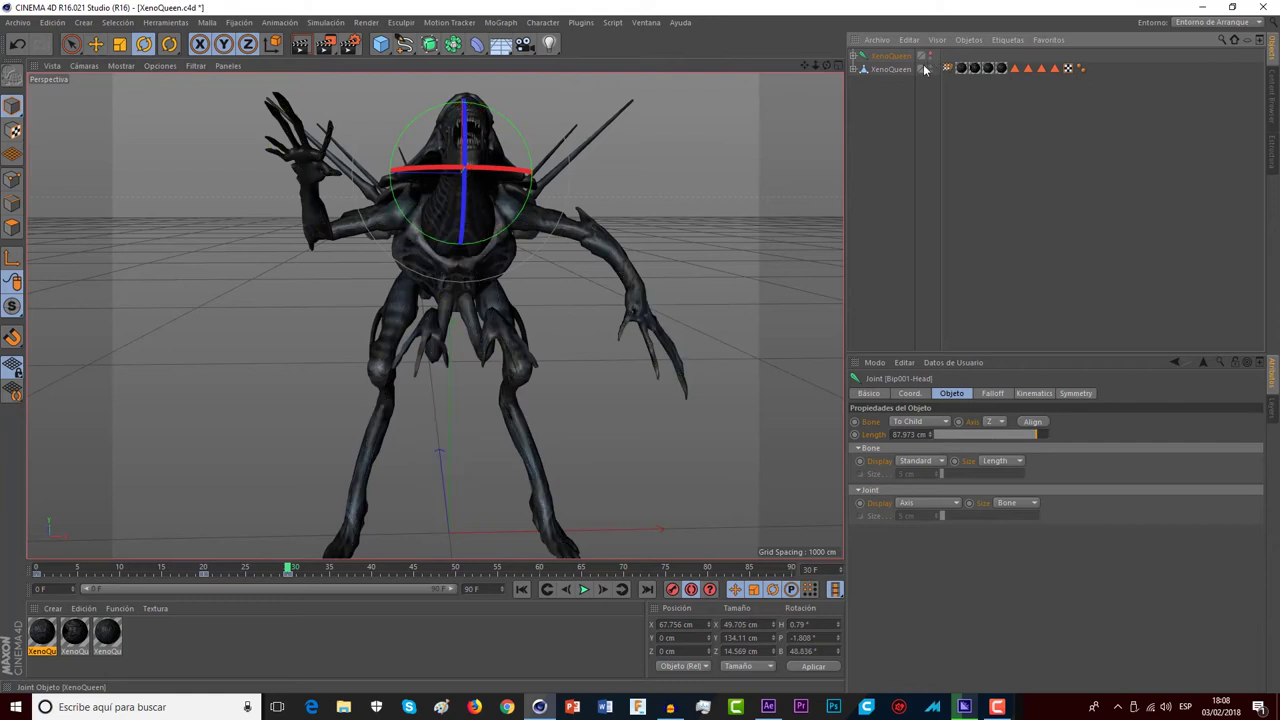
pyautogui.click(365, 490)
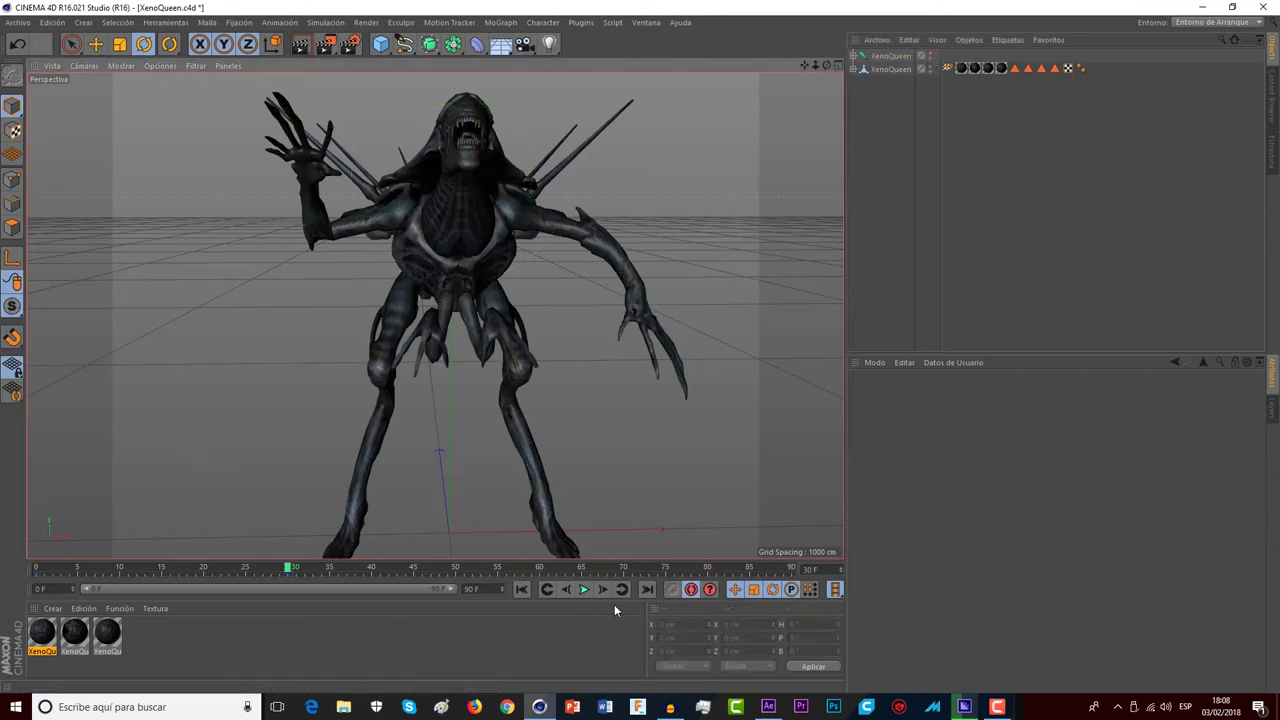
pyautogui.click(38, 568)
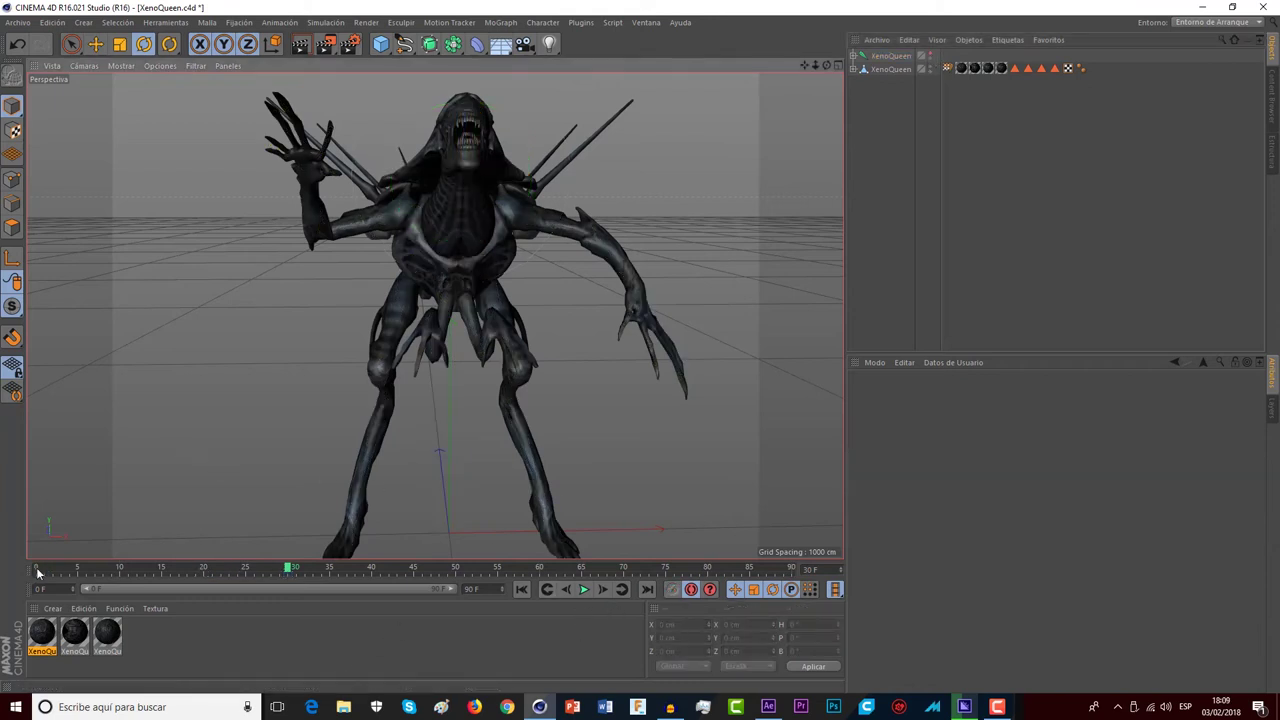
pyautogui.click(585, 590)
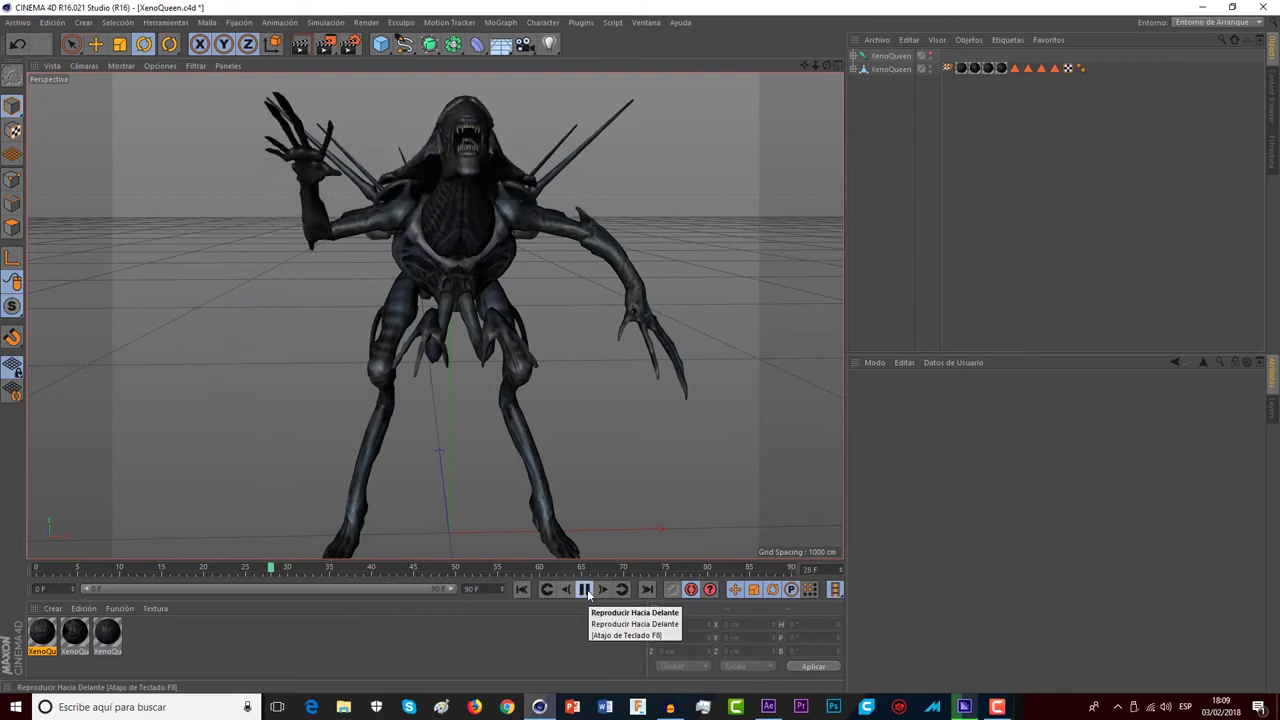
pyautogui.click(585, 590)
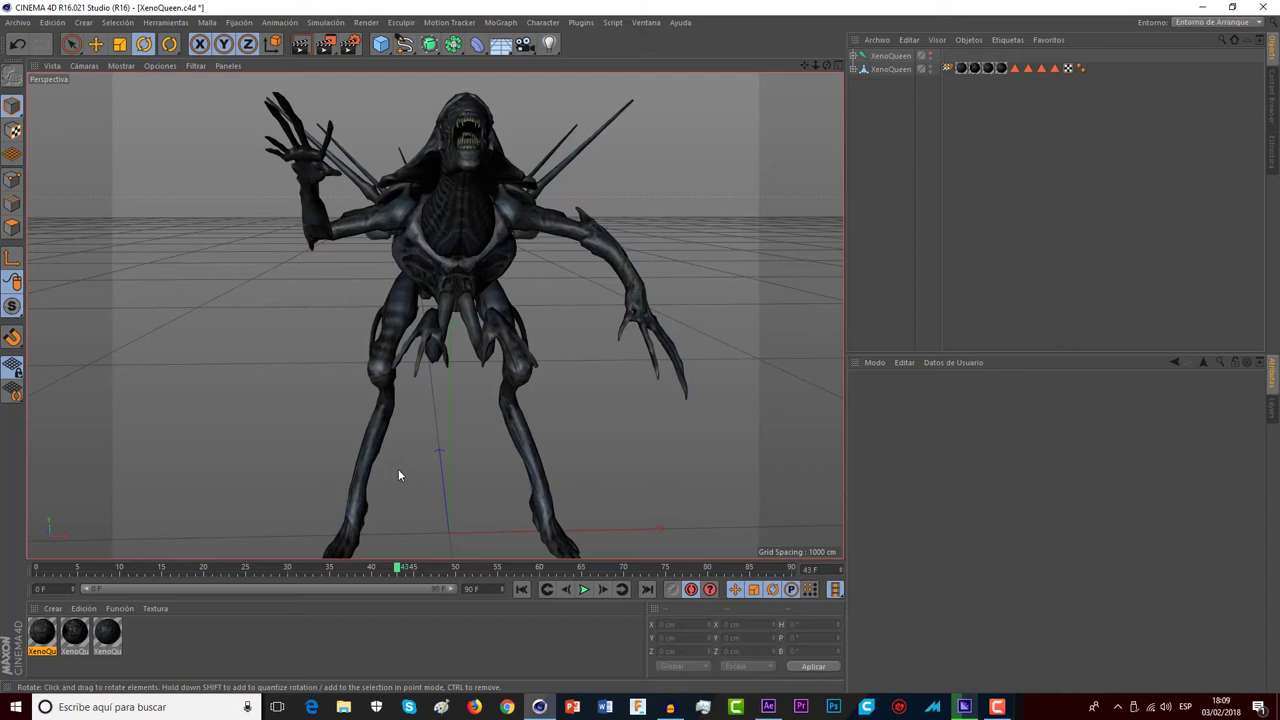
pyautogui.click(35, 571)
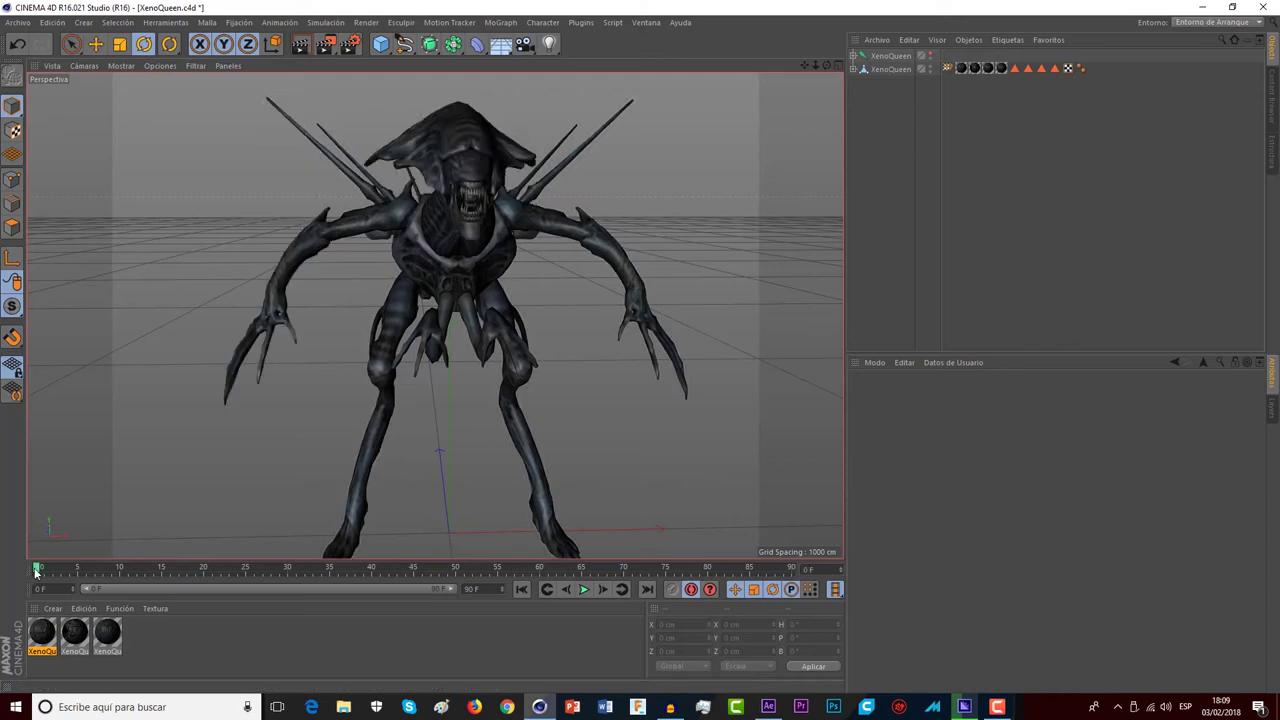
pyautogui.click(585, 591)
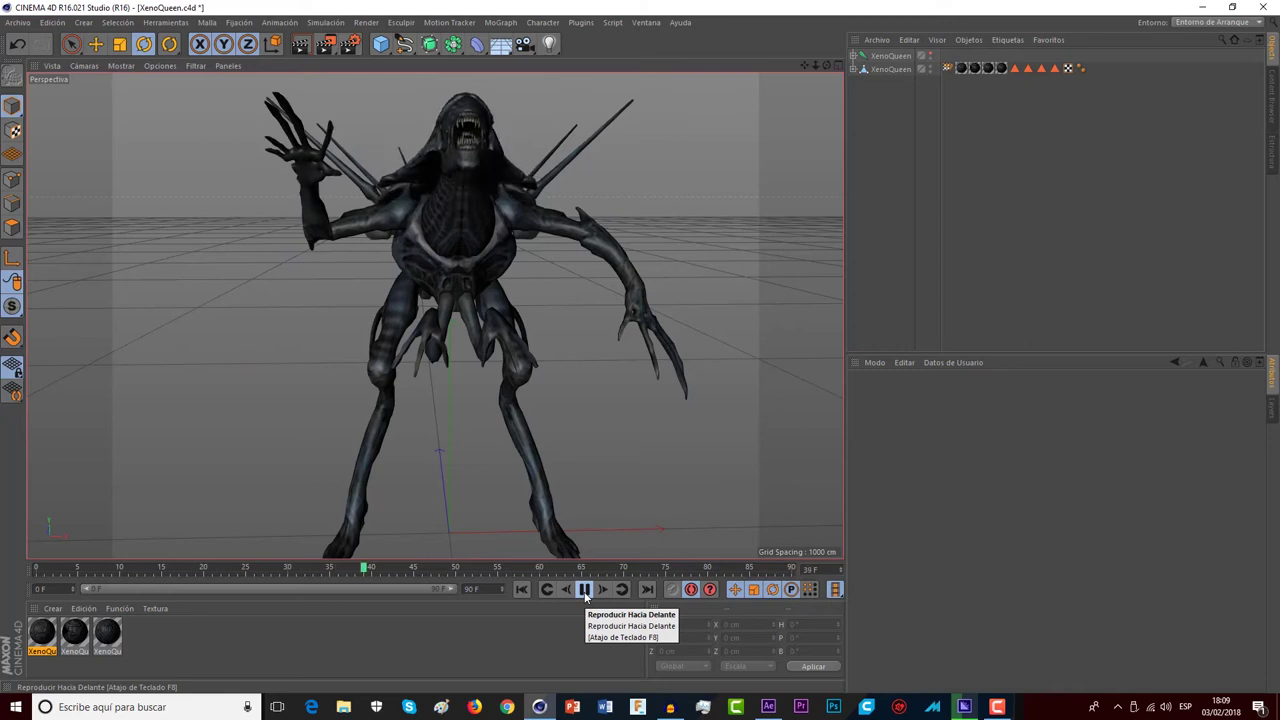
pyautogui.click(585, 591)
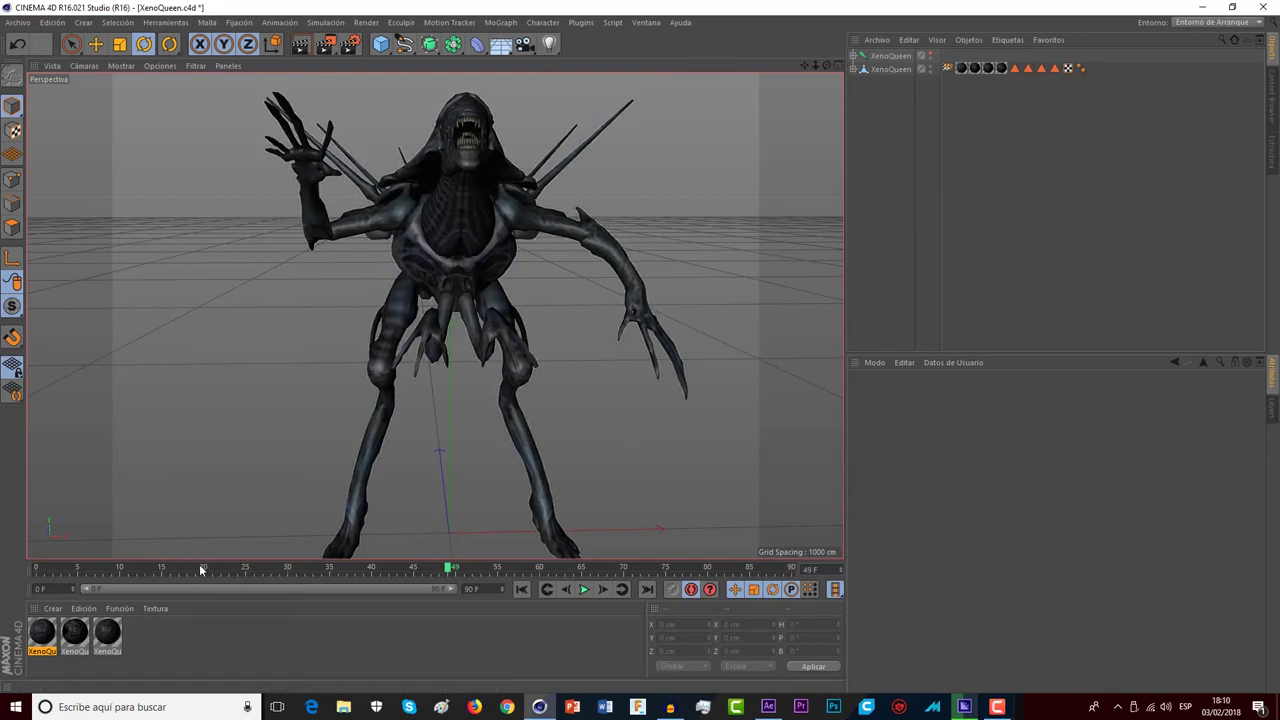
# - At frame 20, undo the earlier head-rotation edits
pyautogui.click(203, 568)
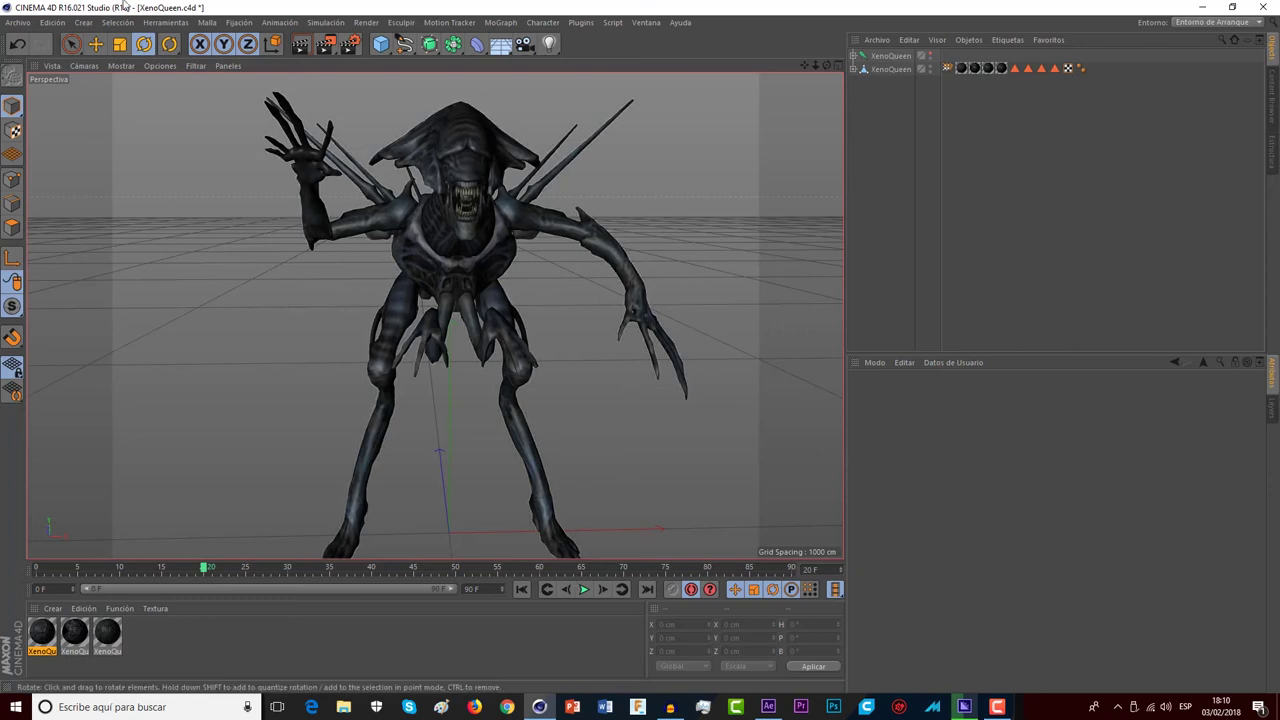
pyautogui.click(17, 45)
pyautogui.click(17, 45)
pyautogui.click(17, 45)
pyautogui.click(17, 45)
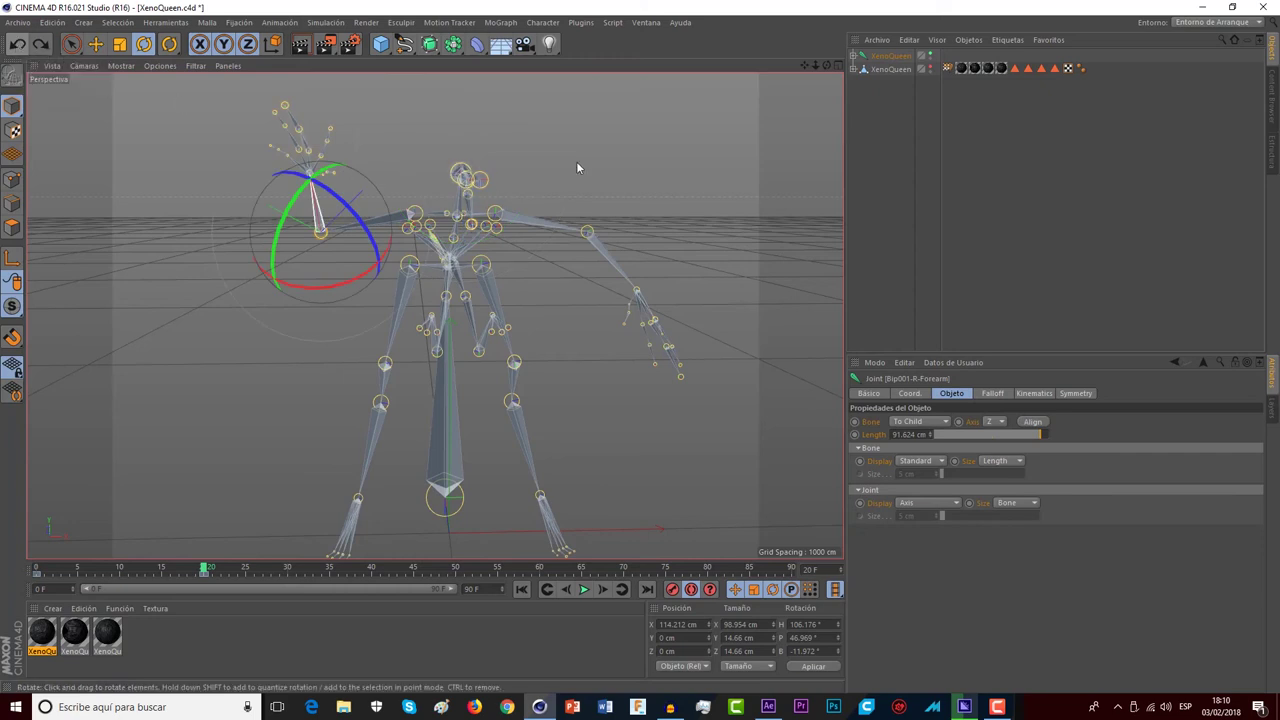
# - Select the head joint, key it at frame 20, and turn it to B 34.392° at frame 30
pyautogui.moveTo(828, 65); pyautogui.dragTo(480, 187)
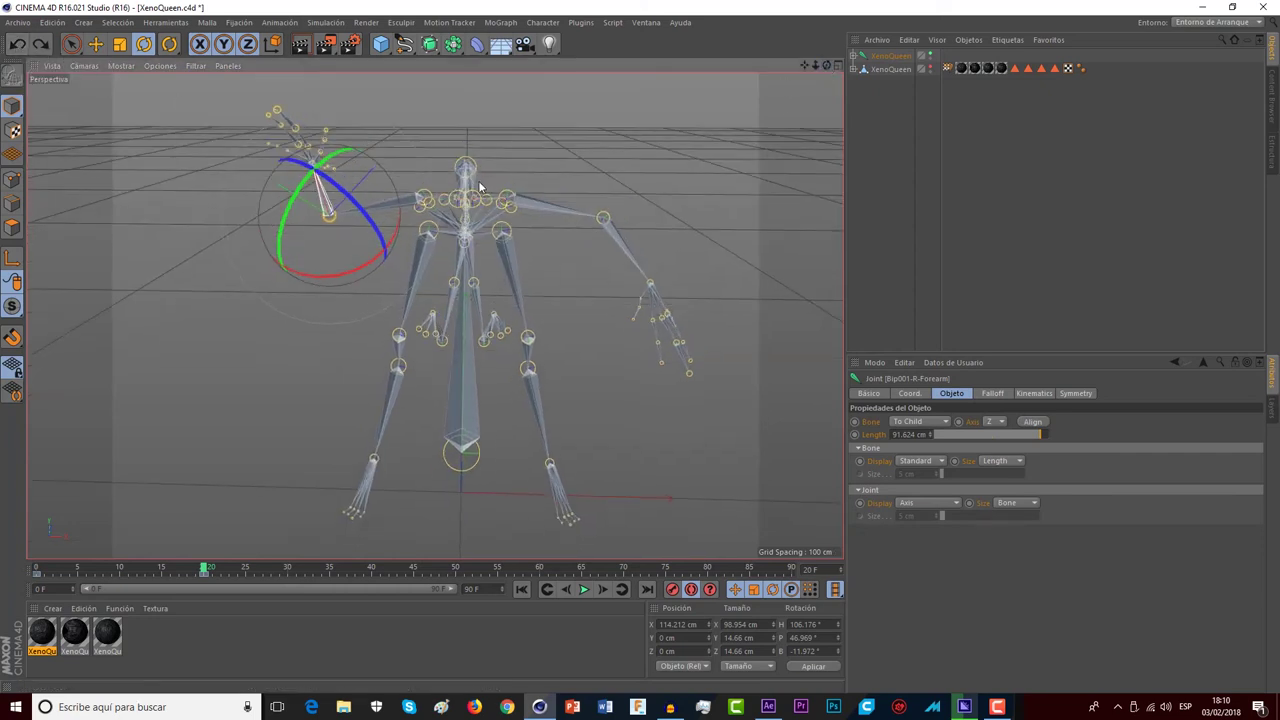
pyautogui.click(466, 168)
pyautogui.moveTo(830, 71); pyautogui.dragTo(440, 176)
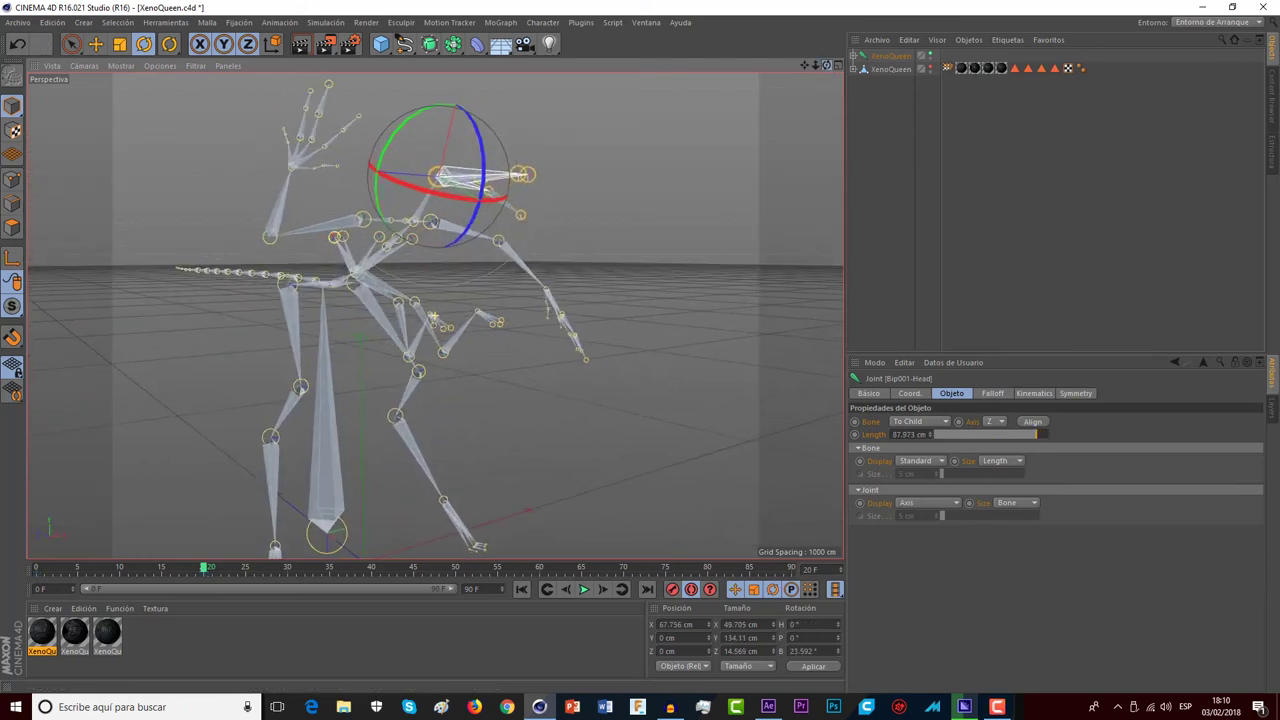
pyautogui.keyDown('alt'); pyautogui.moveTo(433, 316); pyautogui.dragTo(380, 330); pyautogui.keyUp('alt')
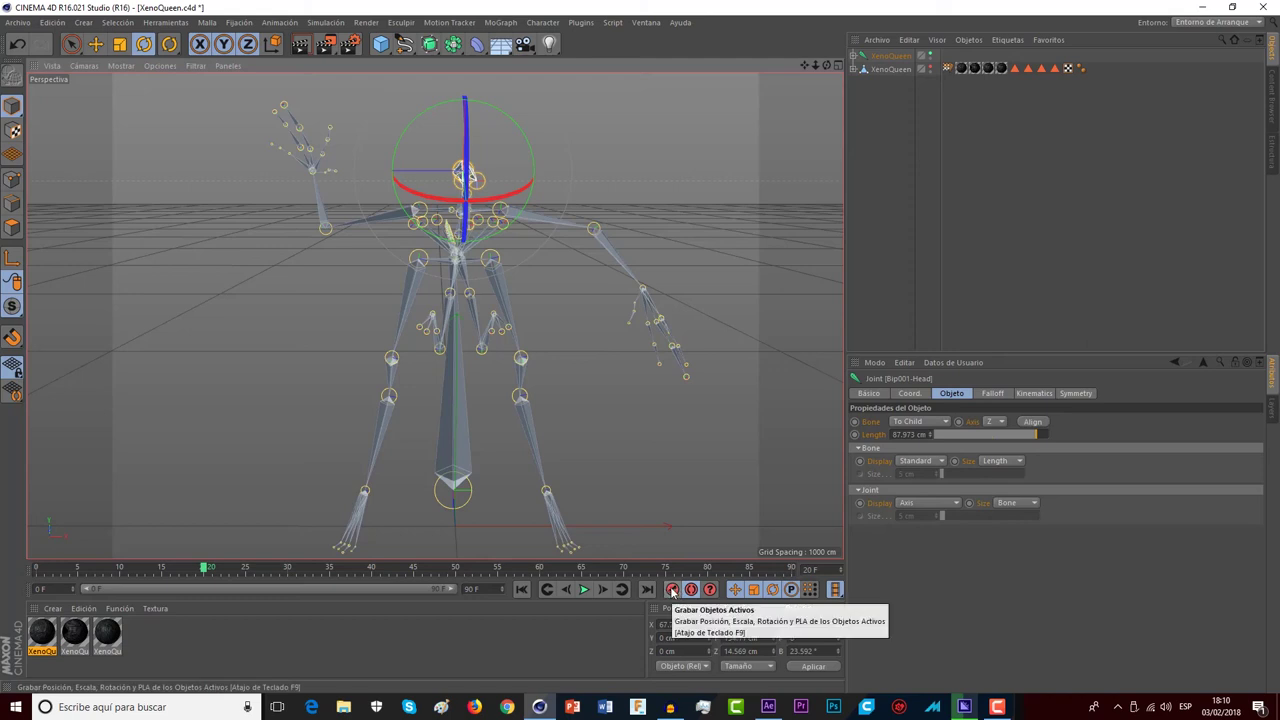
pyautogui.click(673, 591)
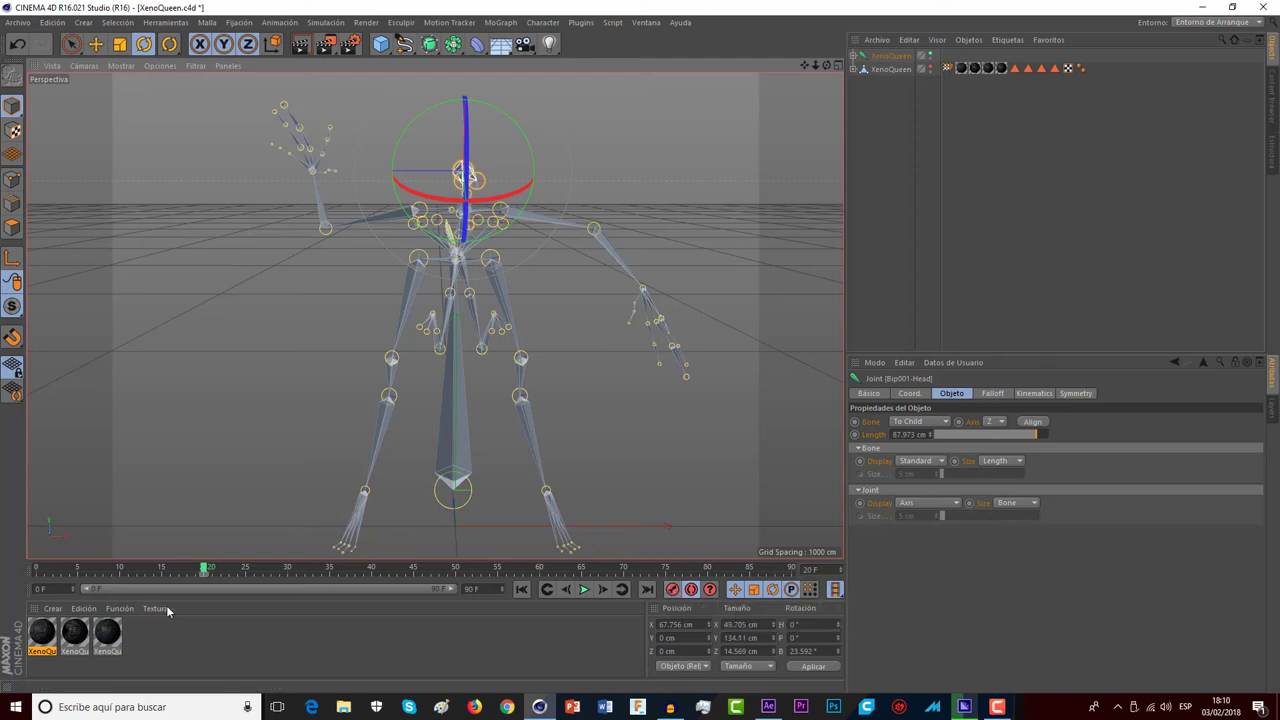
pyautogui.click(288, 568)
pyautogui.moveTo(467, 150); pyautogui.dragTo(472, 168)
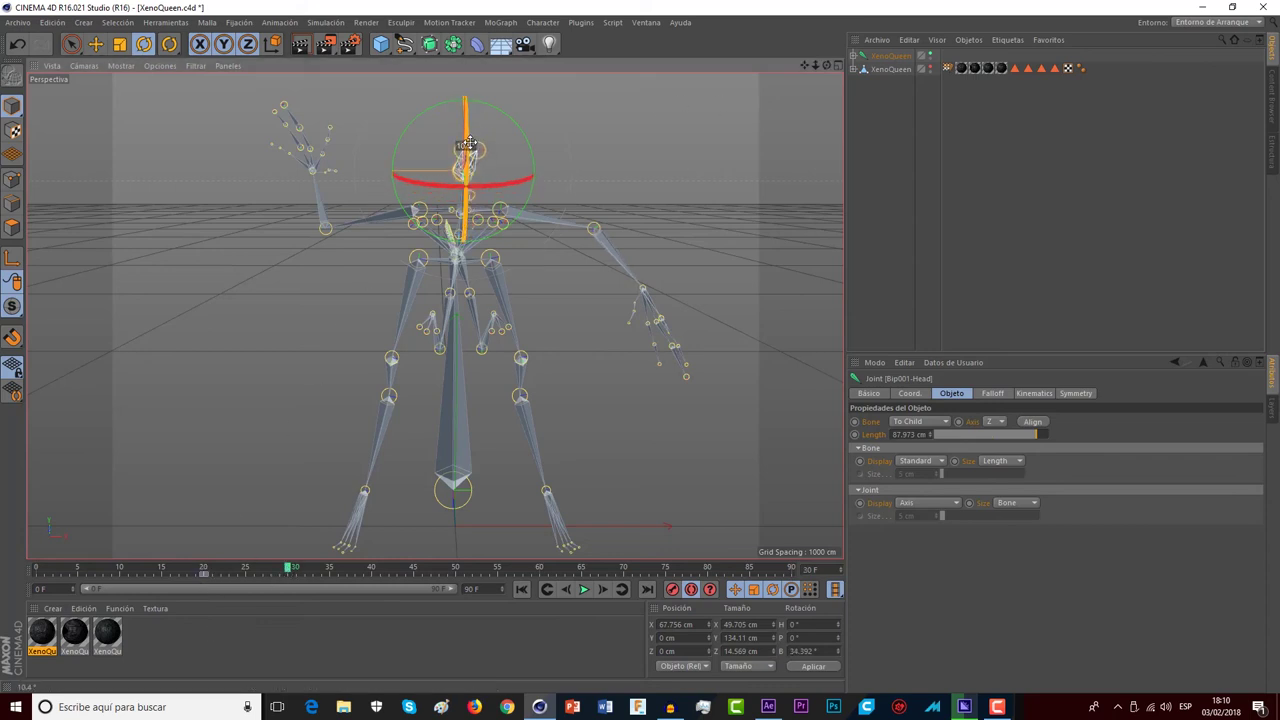
# - Show the XenoQueen mesh, deselect, and play the animation from frame 0 to about frame 36
pyautogui.click(930, 69)
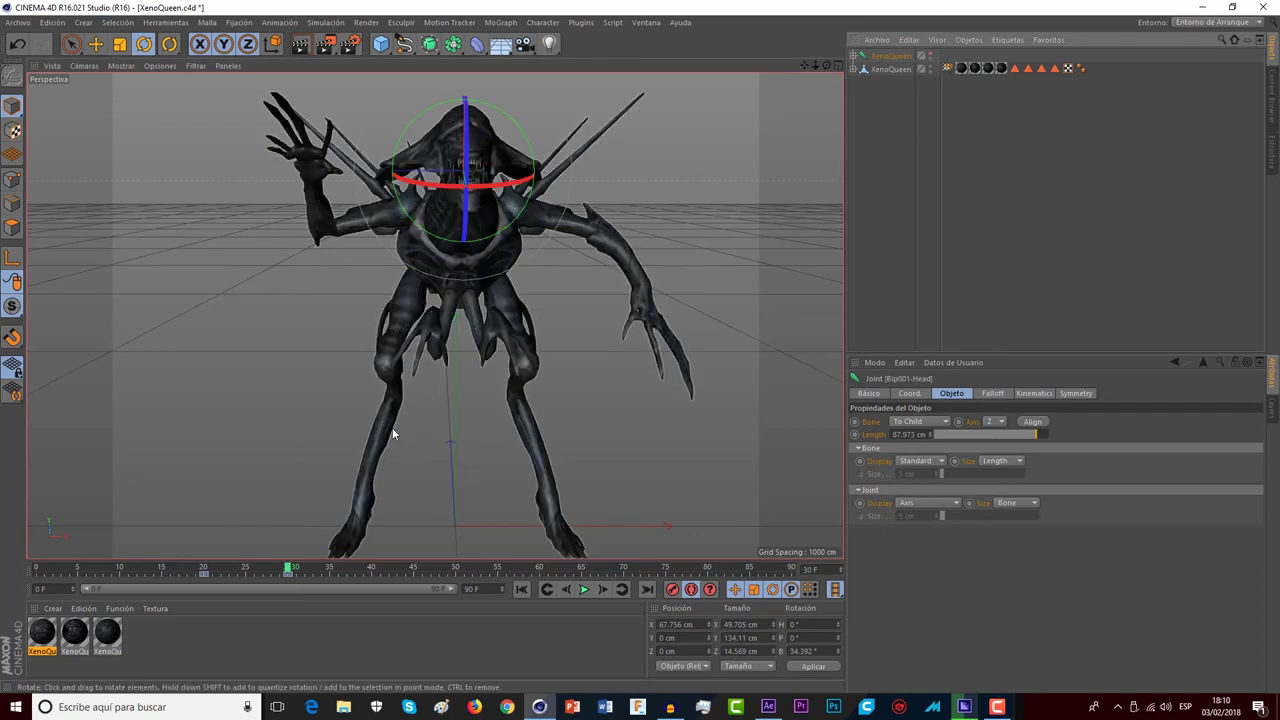
pyautogui.click(264, 423)
pyautogui.click(37, 570)
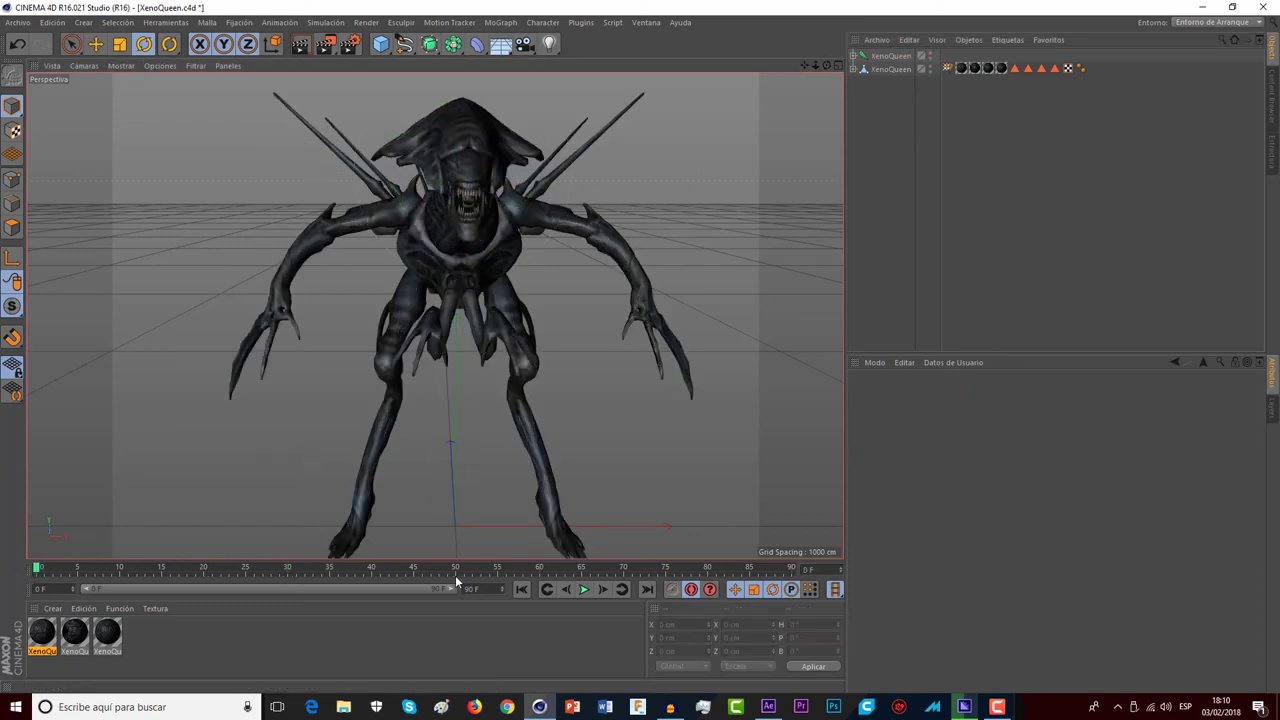
pyautogui.click(584, 589)
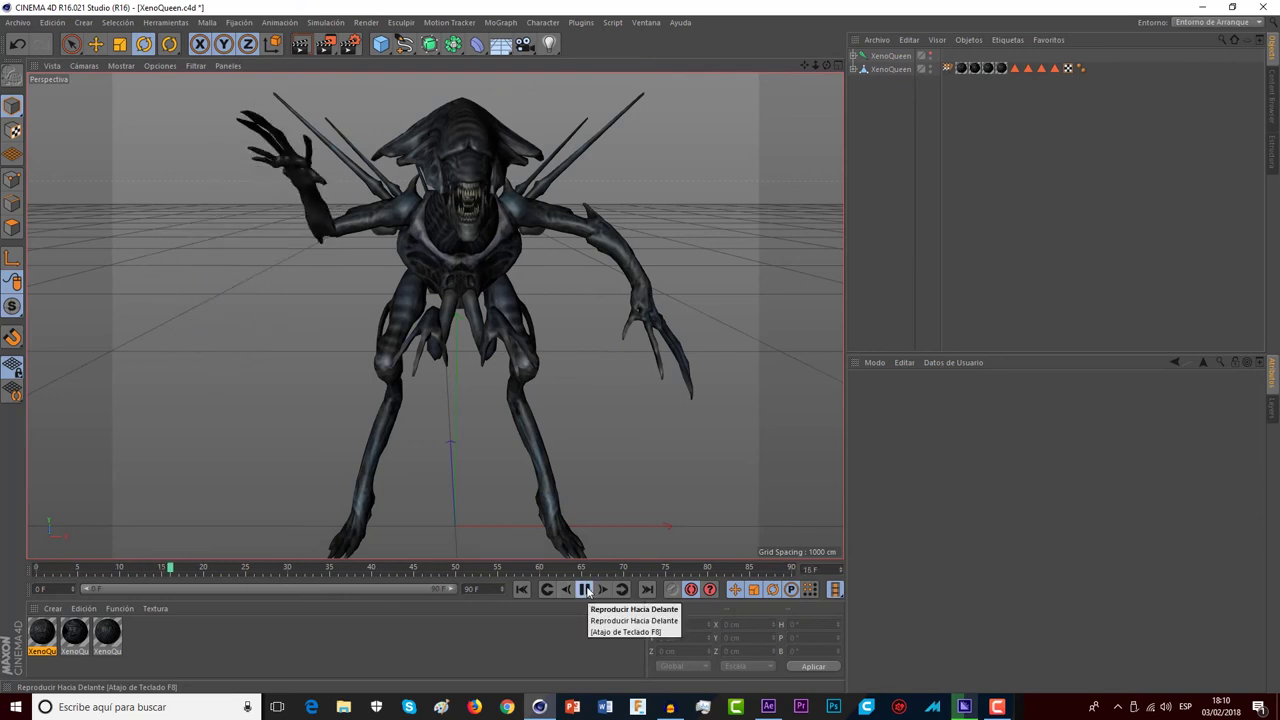
pyautogui.click(584, 589)
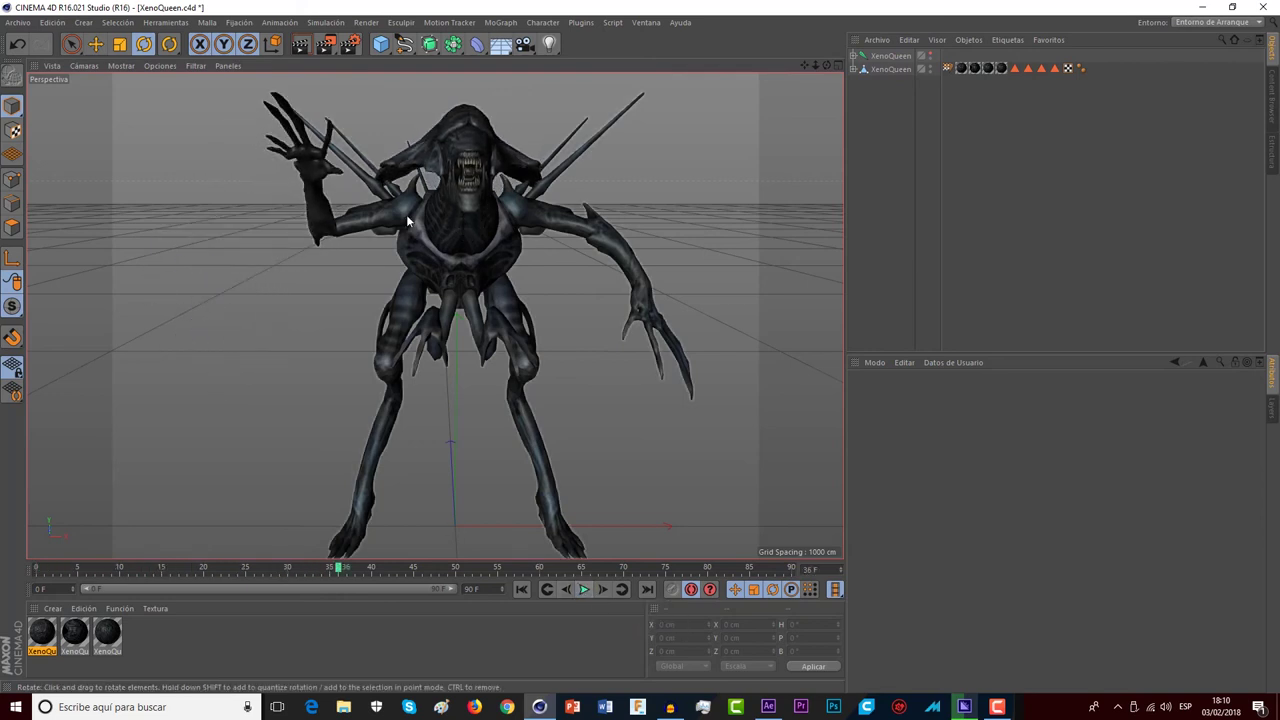